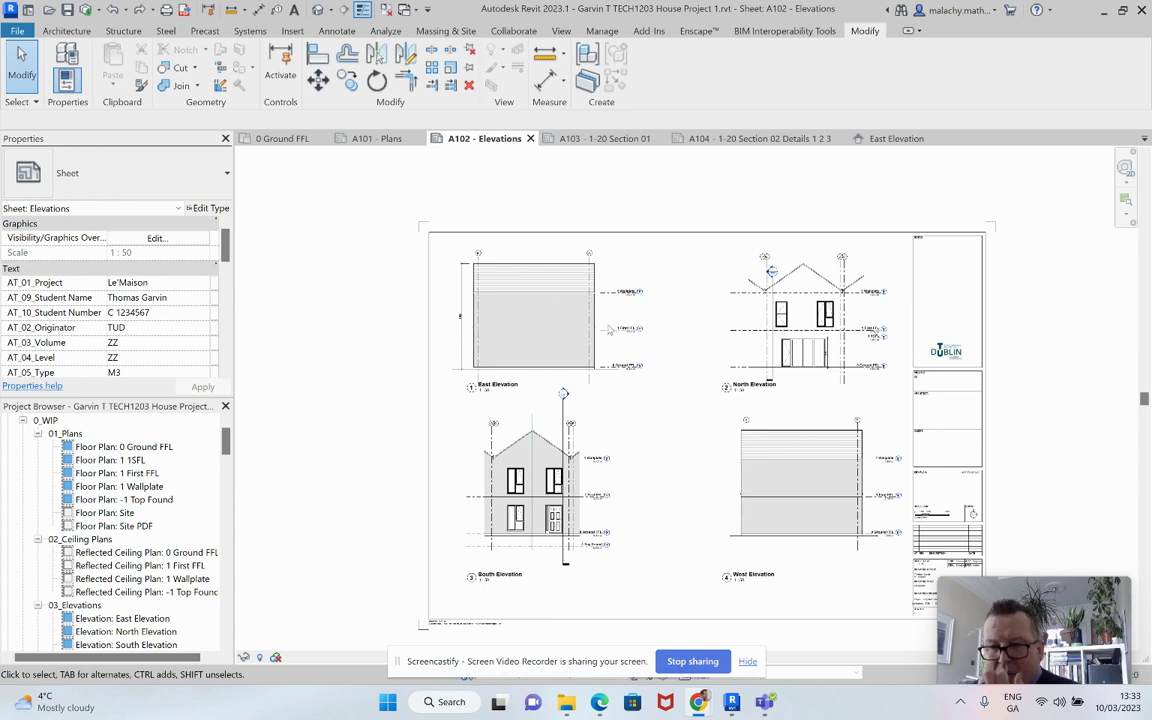
Open the East Elevation view and start a multi-category tag of type AT_MC Elevation Description.
click(888, 138)
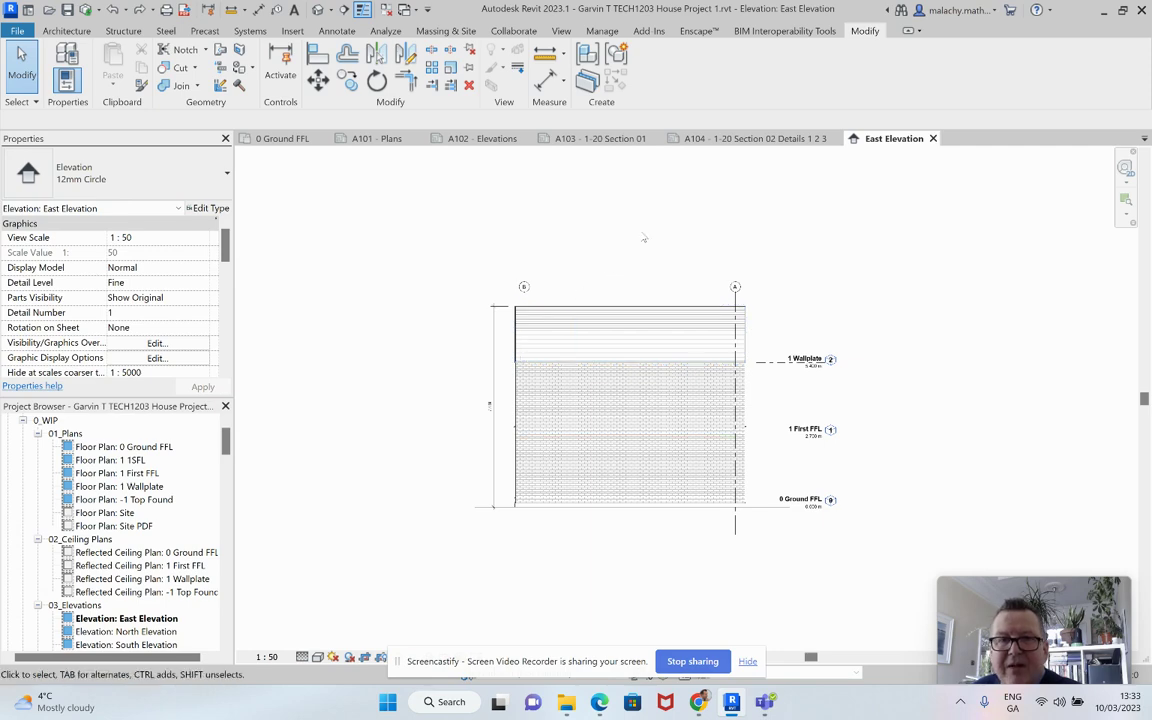
click(336, 32)
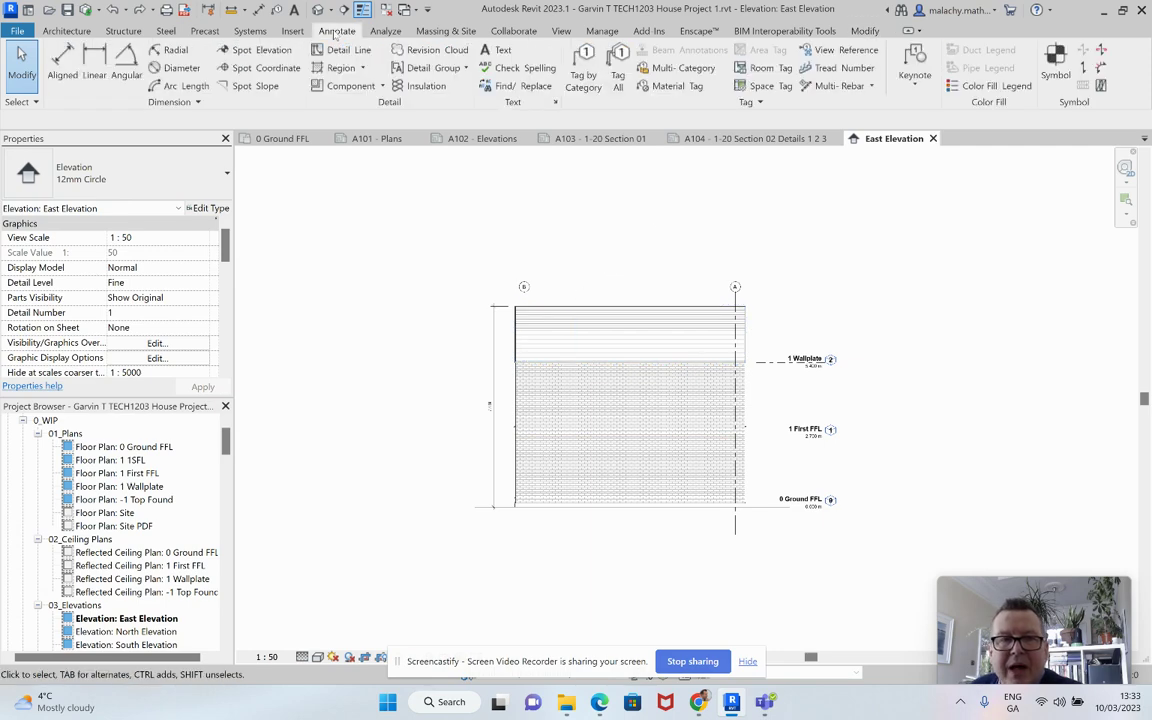
click(683, 68)
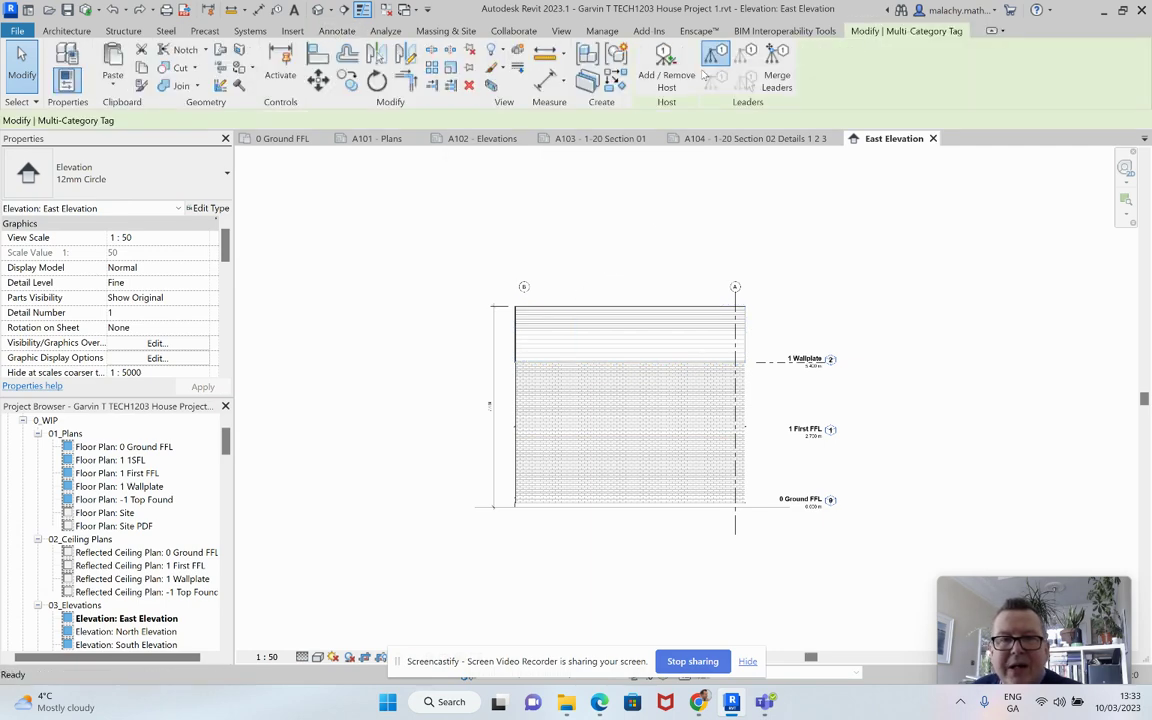
click(193, 181)
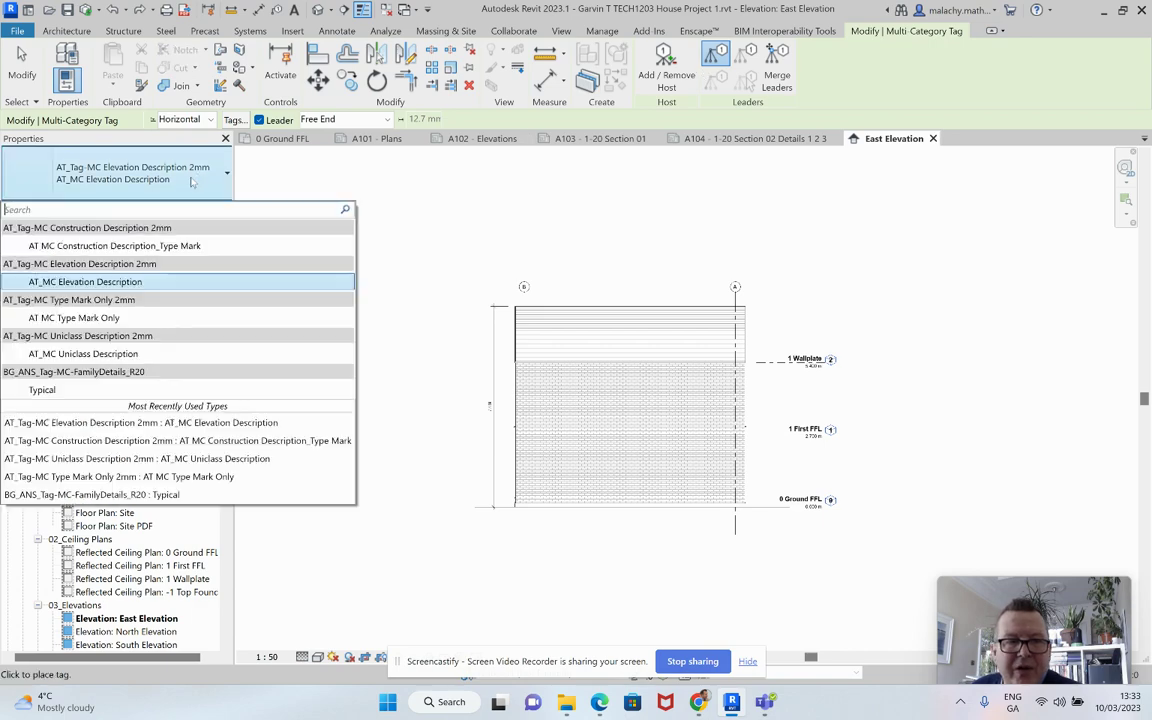
click(106, 283)
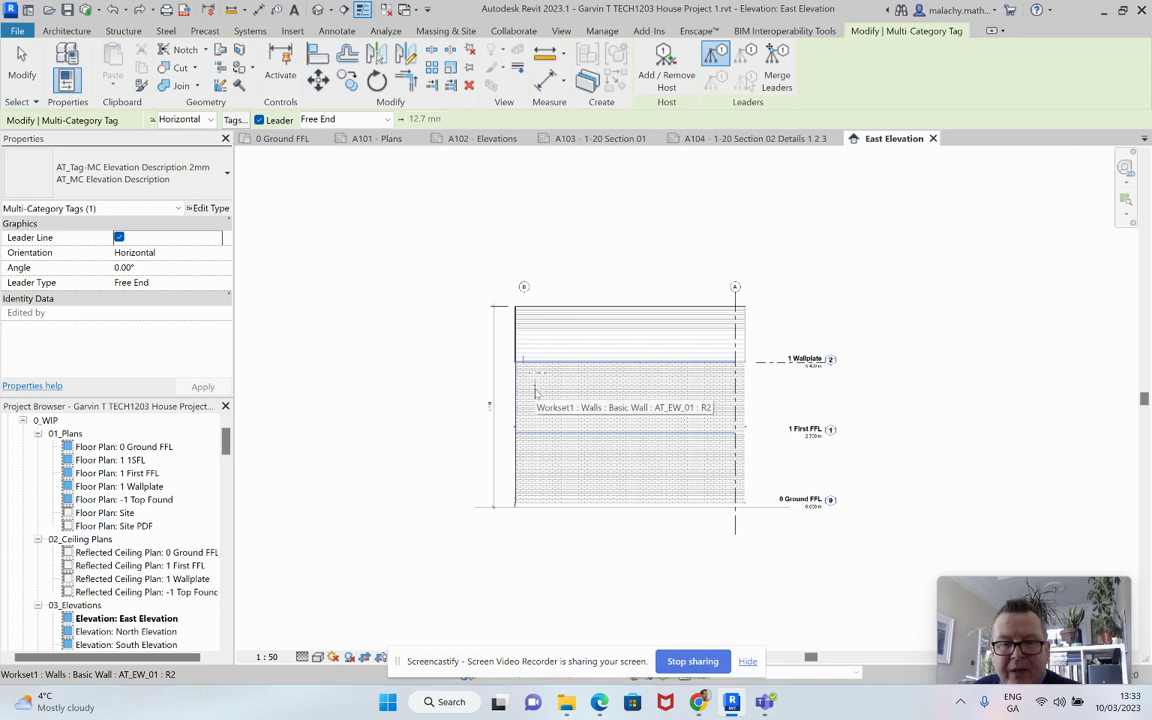
Examine the elevation description tag's leader type options and the leader arrowhead in its type properties.
scroll(535, 390, up, 5)
scroll(540, 370, down, 4)
middle_drag(646, 411, 454, 405)
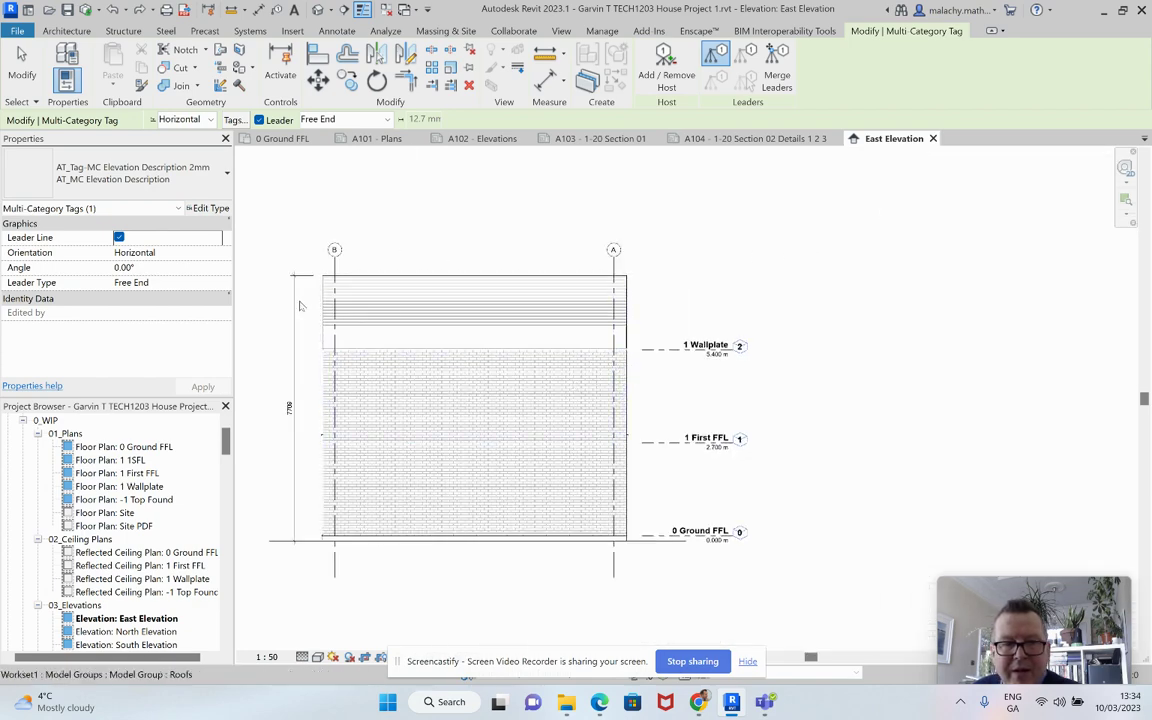
click(216, 284)
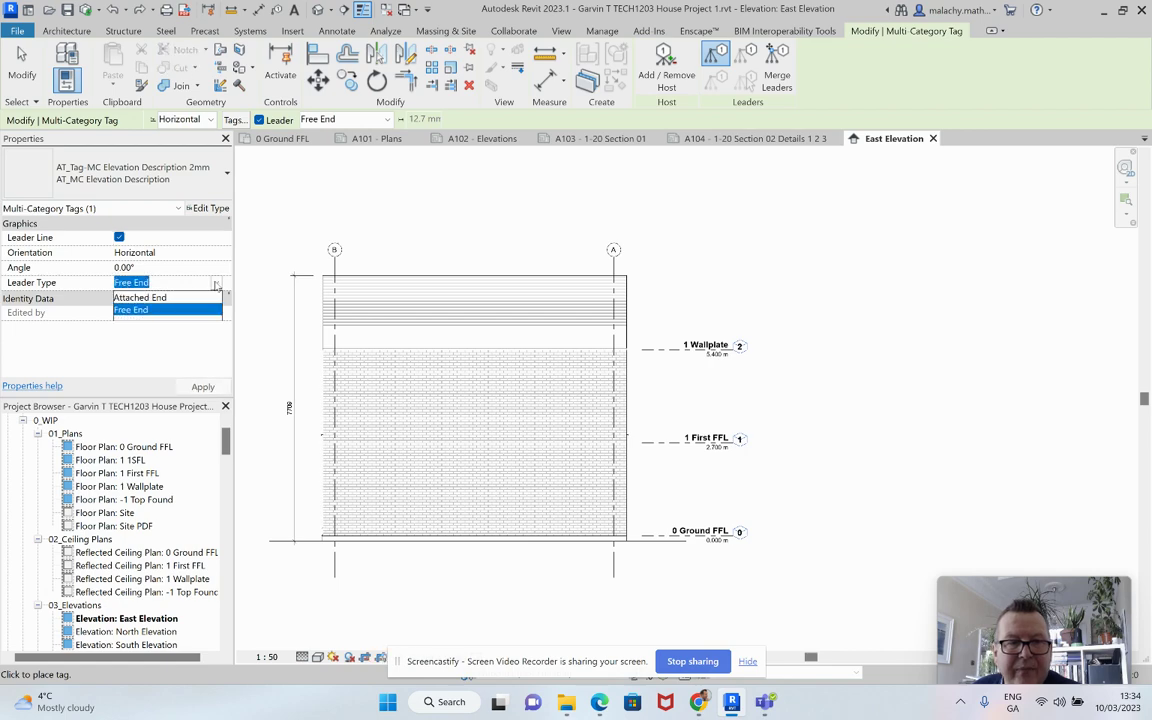
click(216, 284)
click(211, 210)
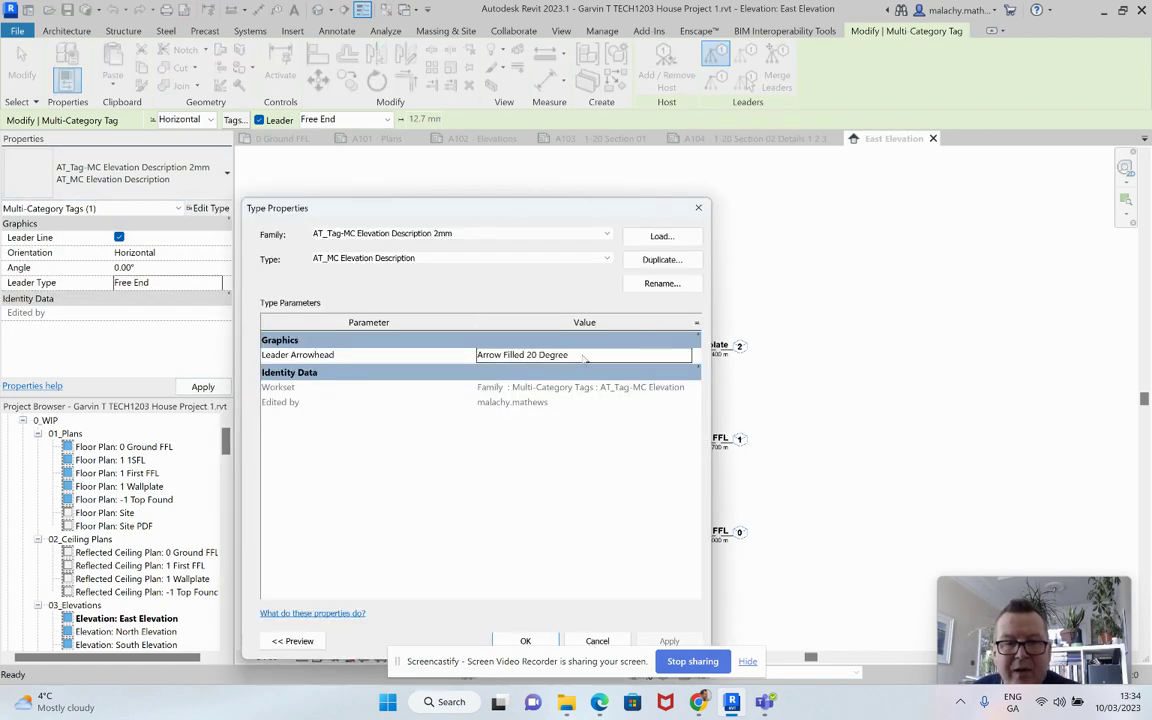
click(699, 208)
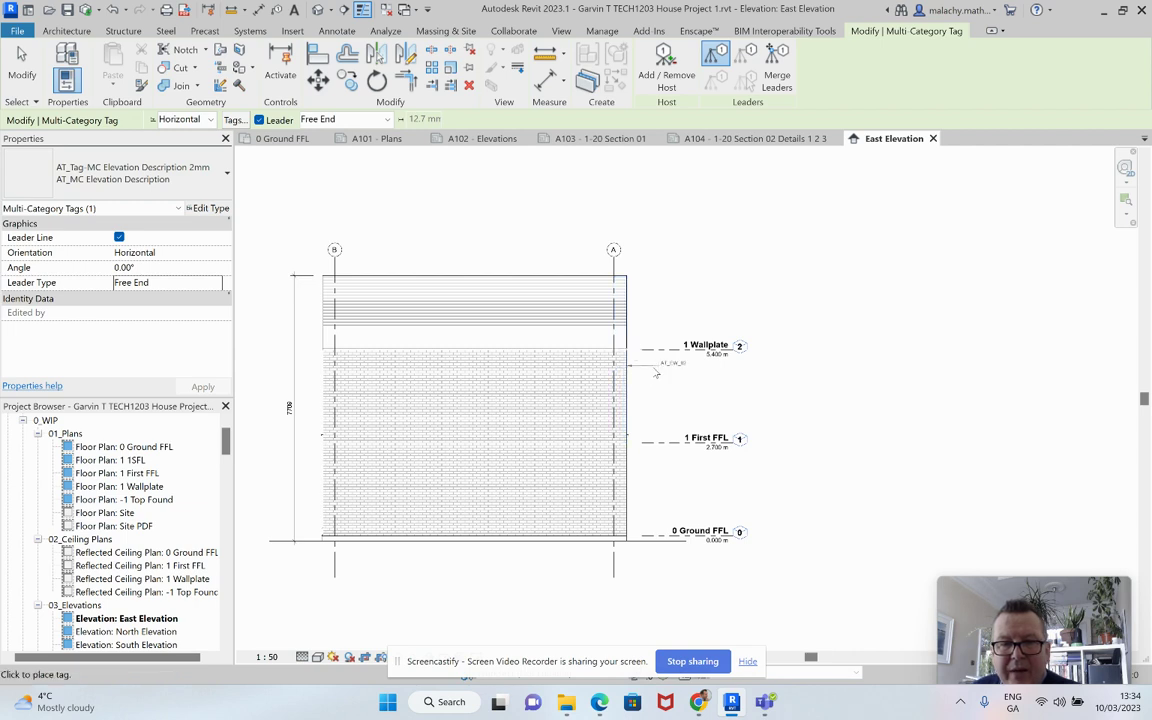
Place the elevation description tag beside the upper-storey AT_EW_02 wall, just below the 1 Wallplate level, with its leader on the wall edge.
click(665, 377)
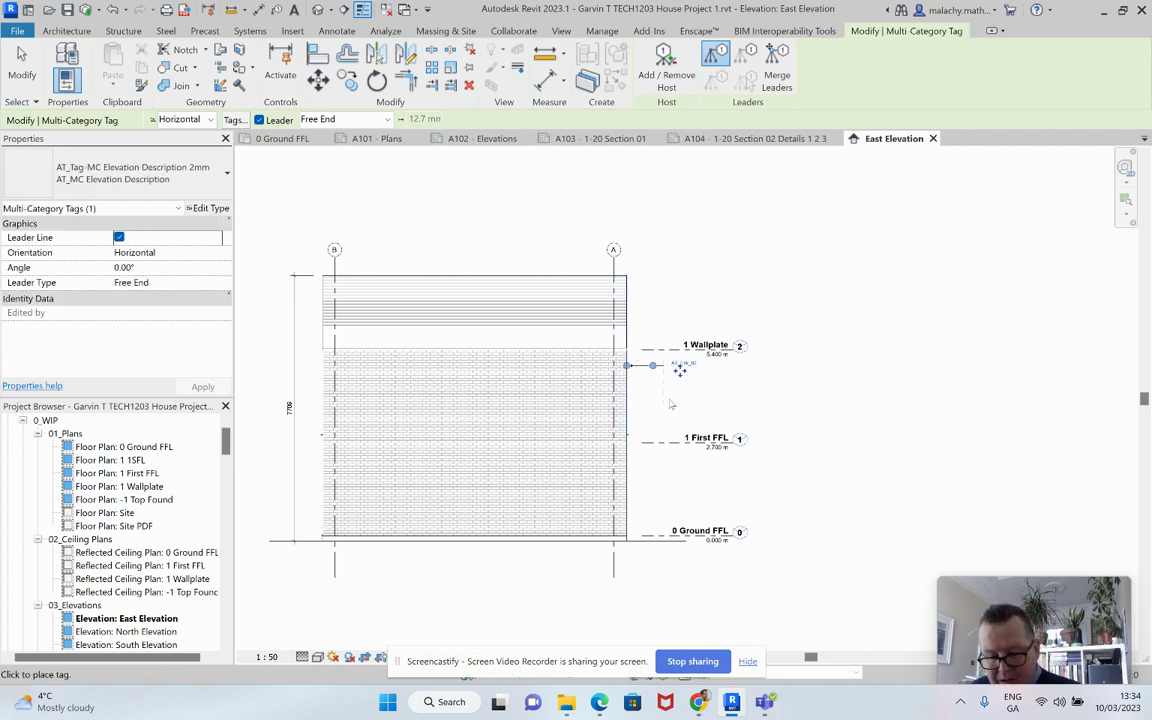
key(Escape)
key(Escape)
Open the placed tag's family for editing and examine which parameters its label combines.
scroll(672, 404, up, 5)
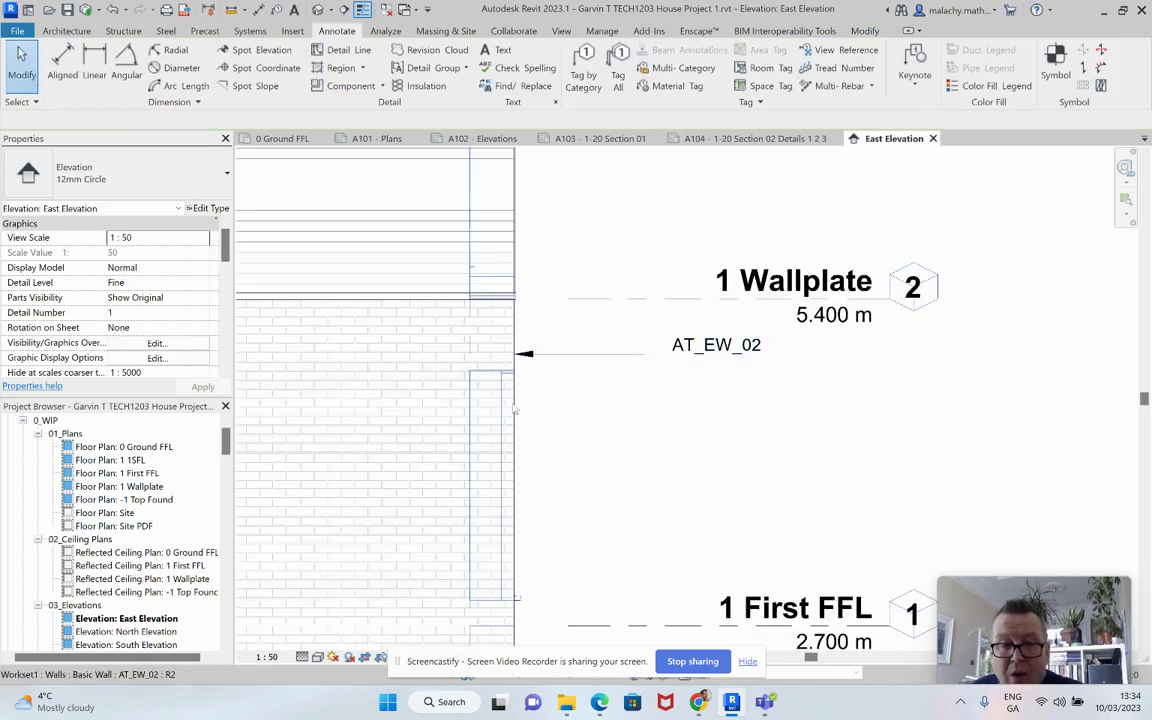
click(716, 346)
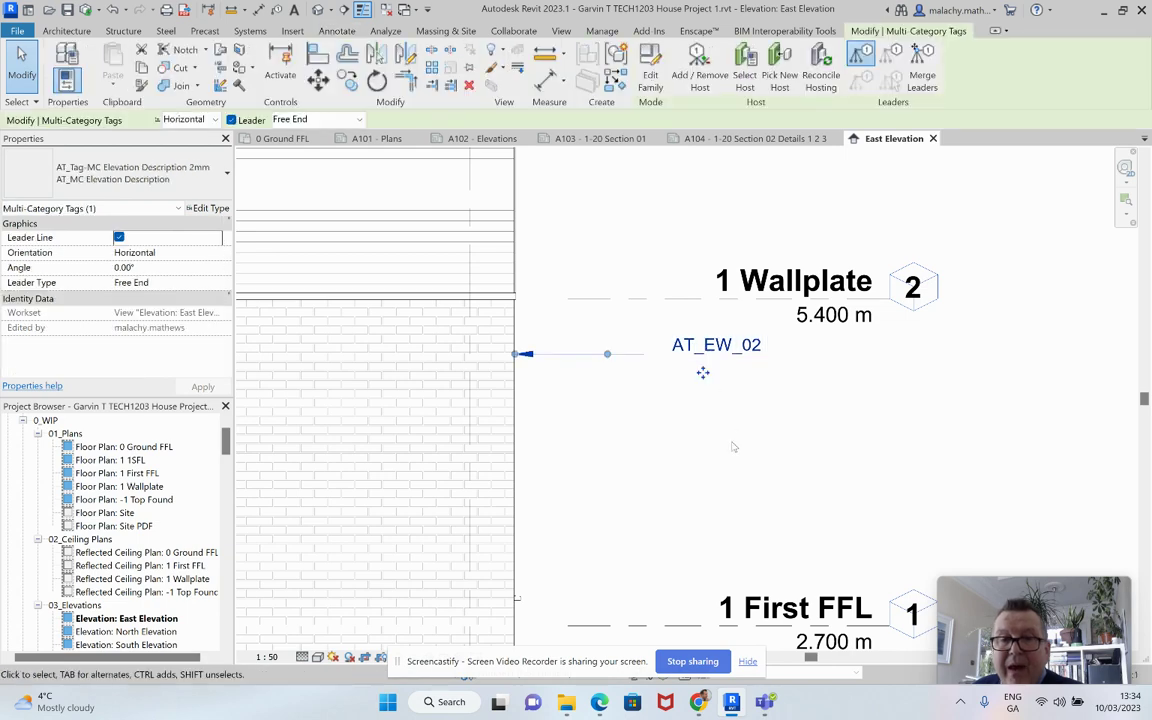
double_click(703, 372)
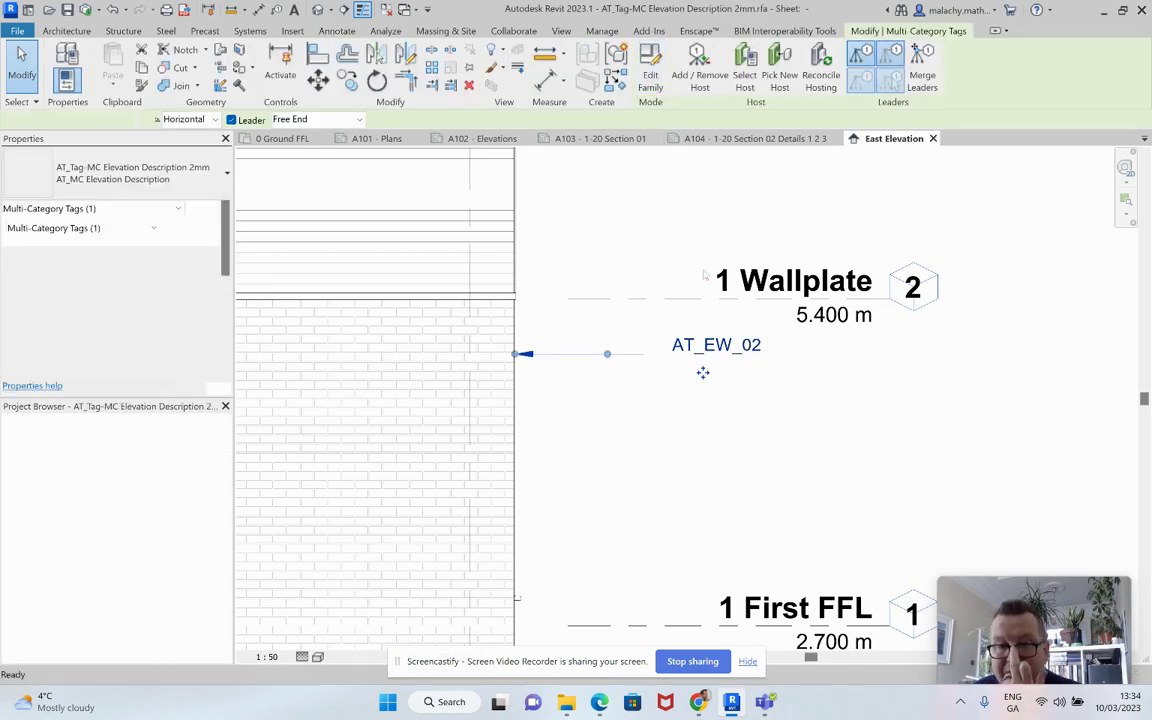
scroll(701, 399, up, 12)
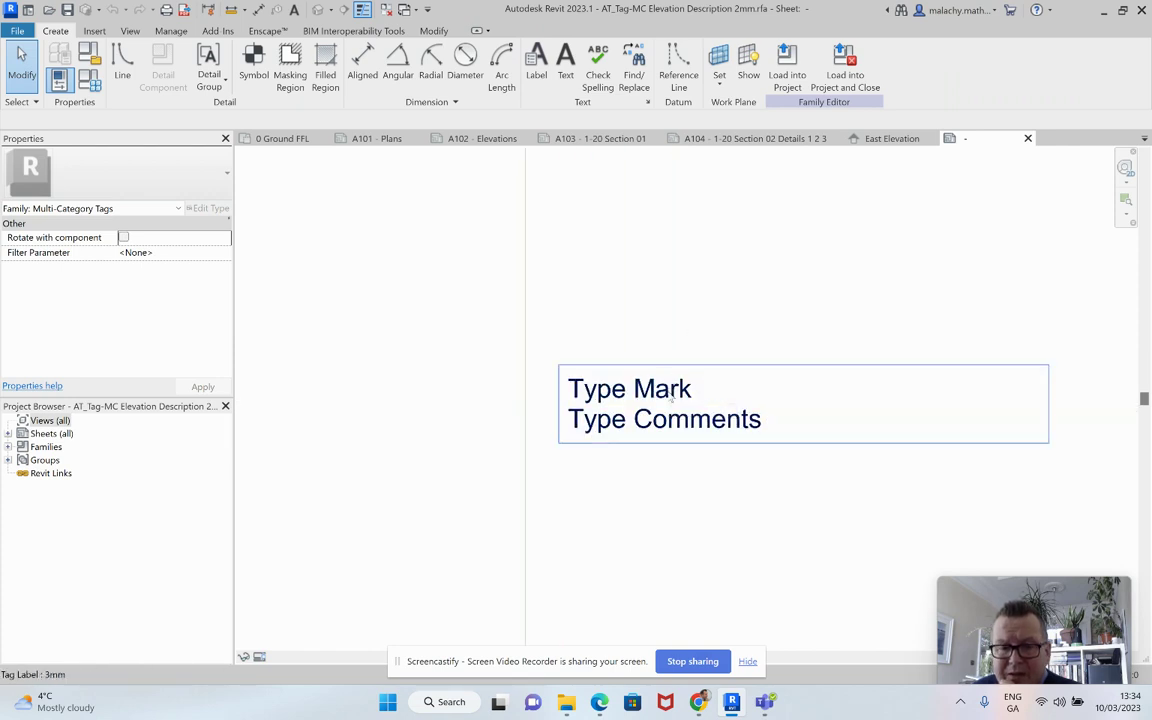
click(670, 398)
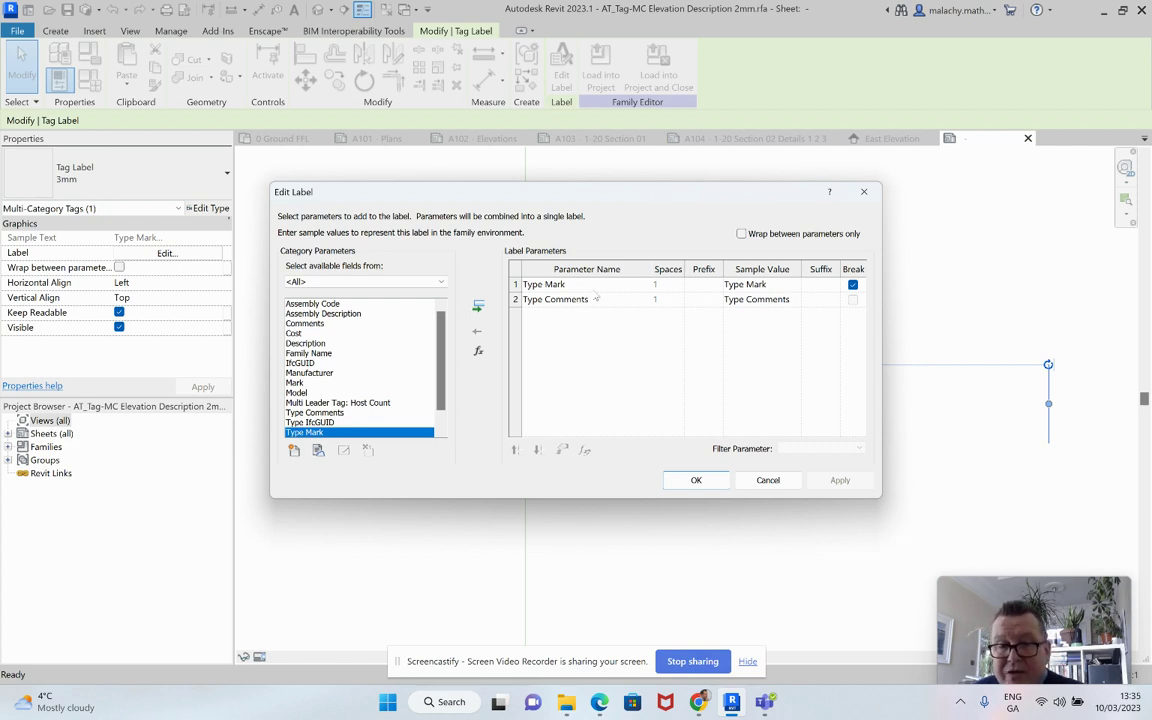
click(697, 481)
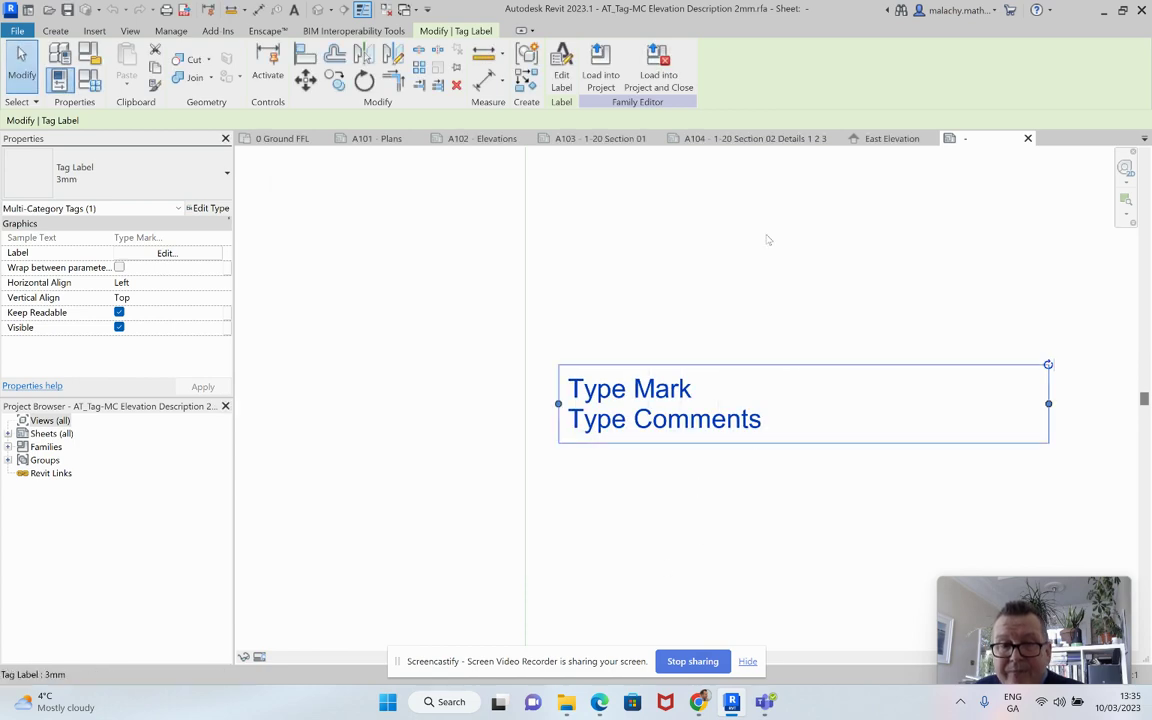
Compare the placed wall tag in the East Elevation with the label in the tag family, ending in the elevation.
click(890, 139)
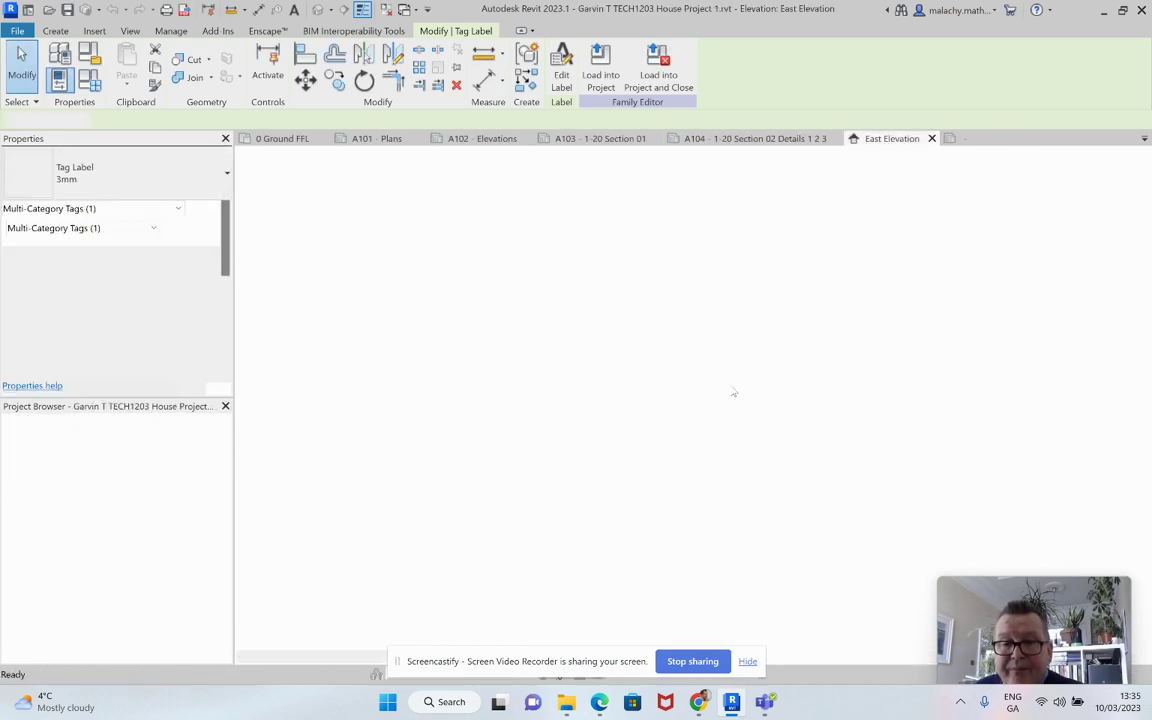
scroll(728, 372, up, 2)
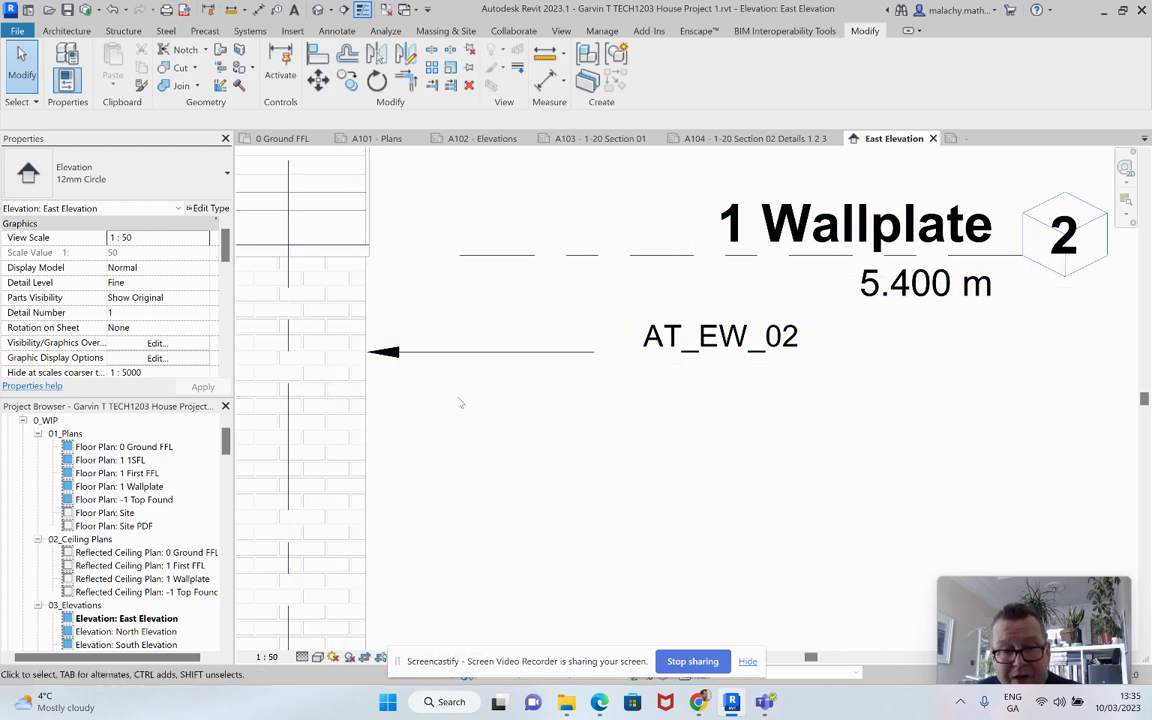
scroll(633, 421, down, 3)
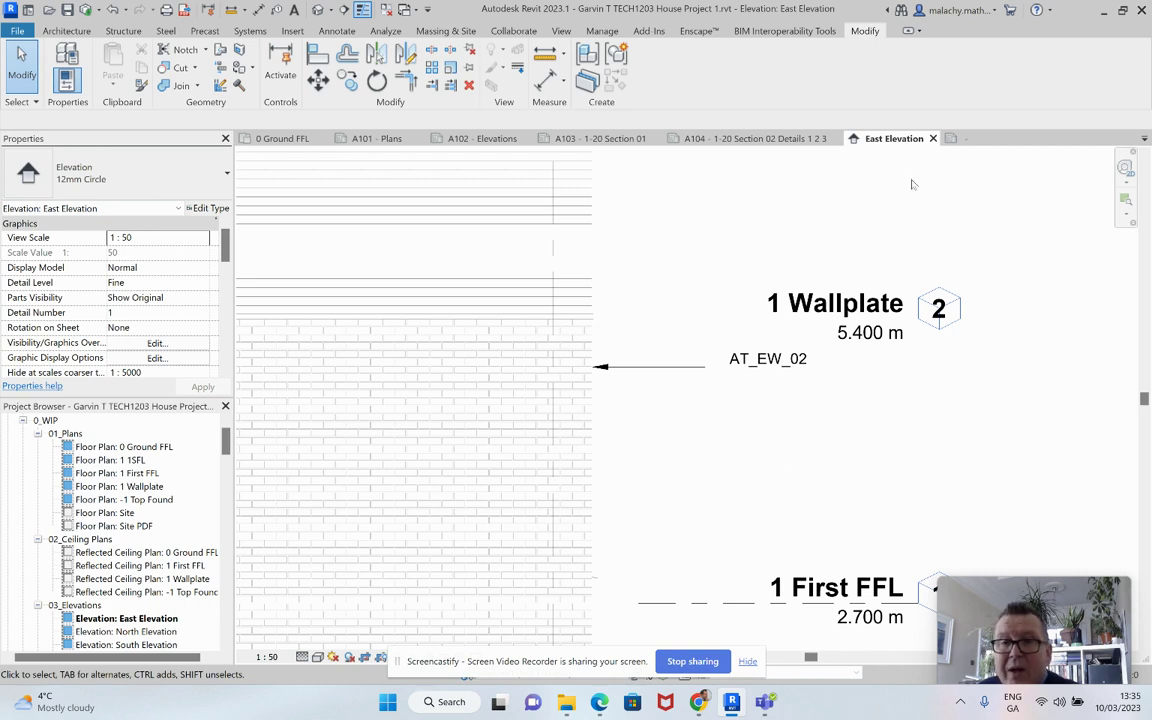
click(952, 138)
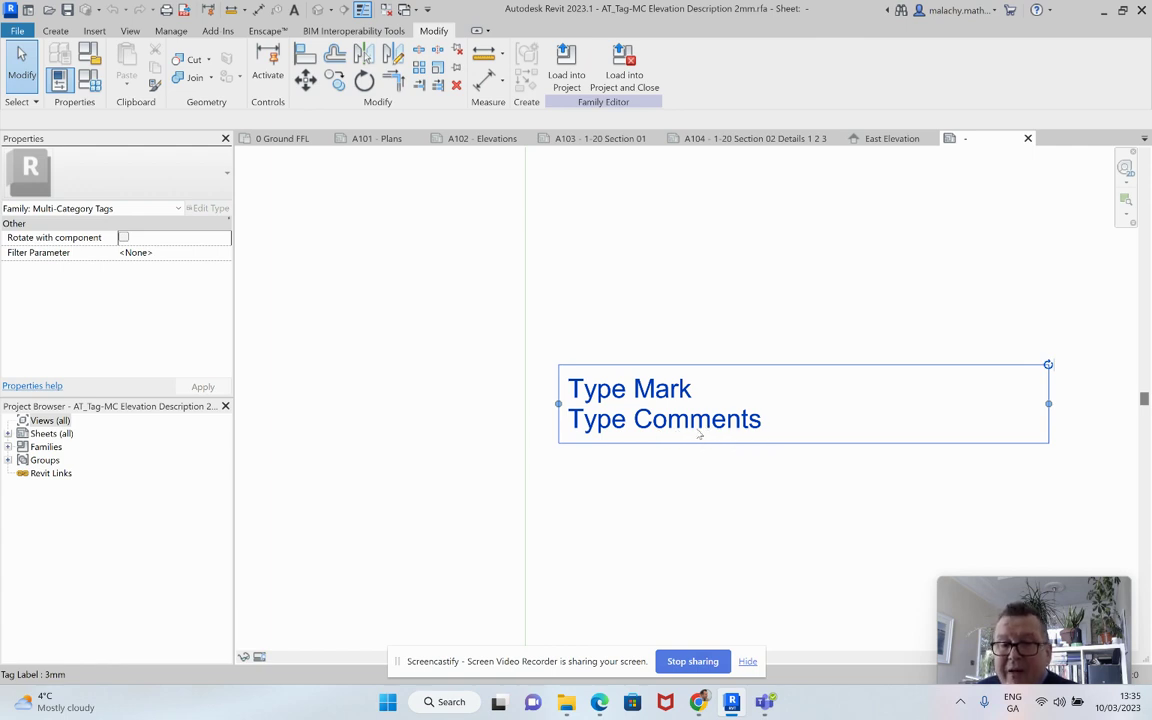
click(895, 141)
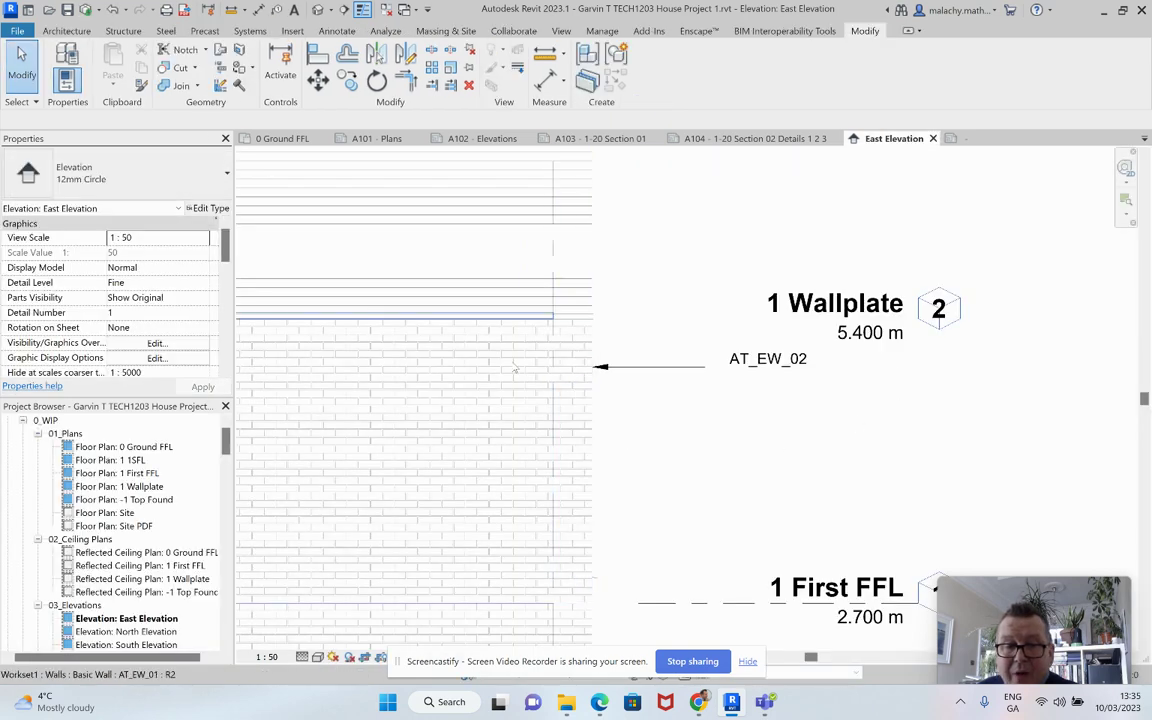
Set the Type Comments of the AT_EW_02 wall type to "Selected Brick to Specification".
click(588, 366)
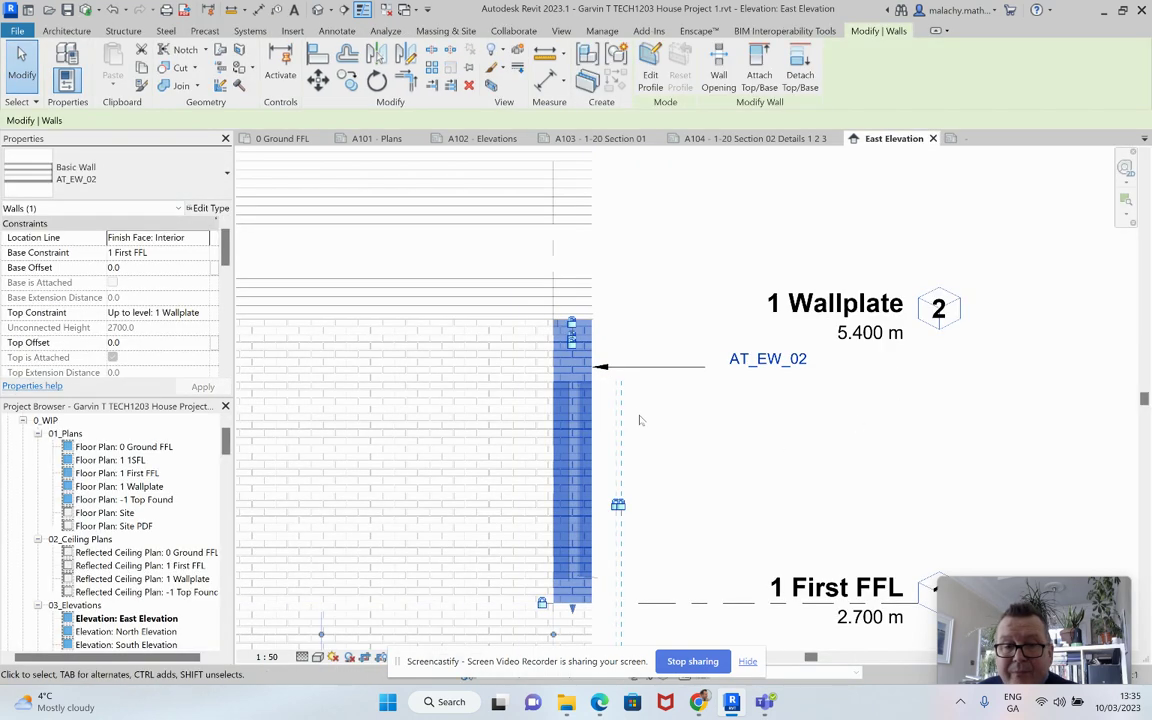
click(208, 209)
scroll(519, 488, down, 2)
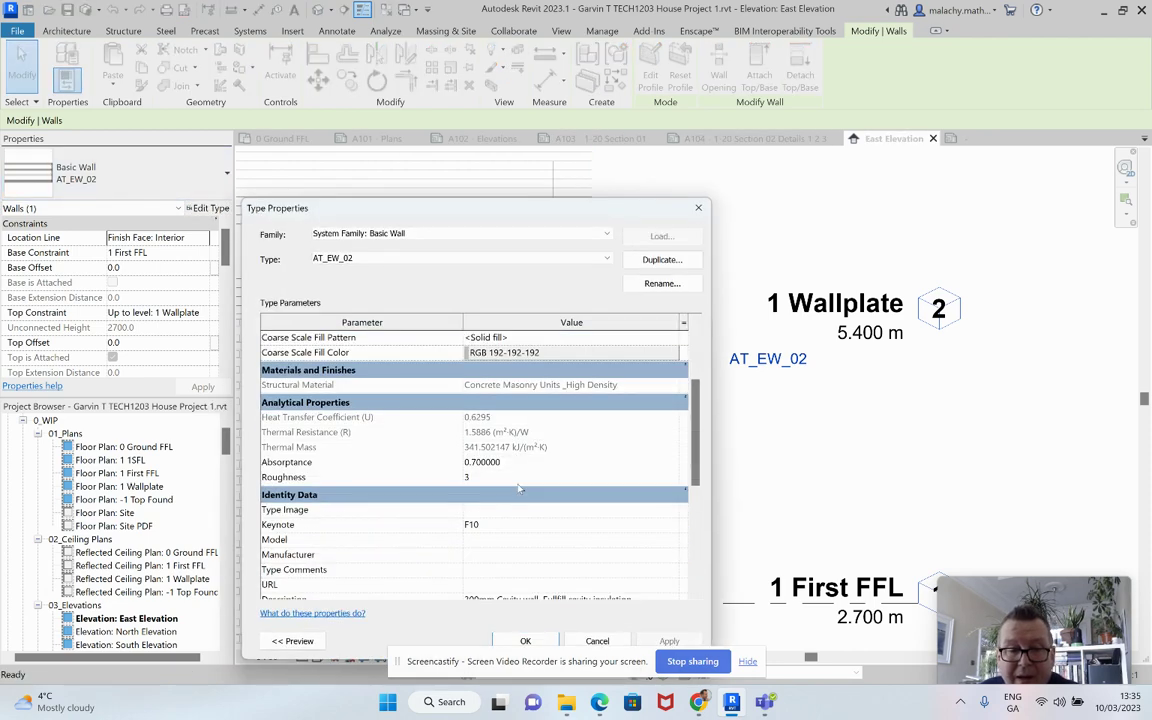
scroll(519, 488, down, 2)
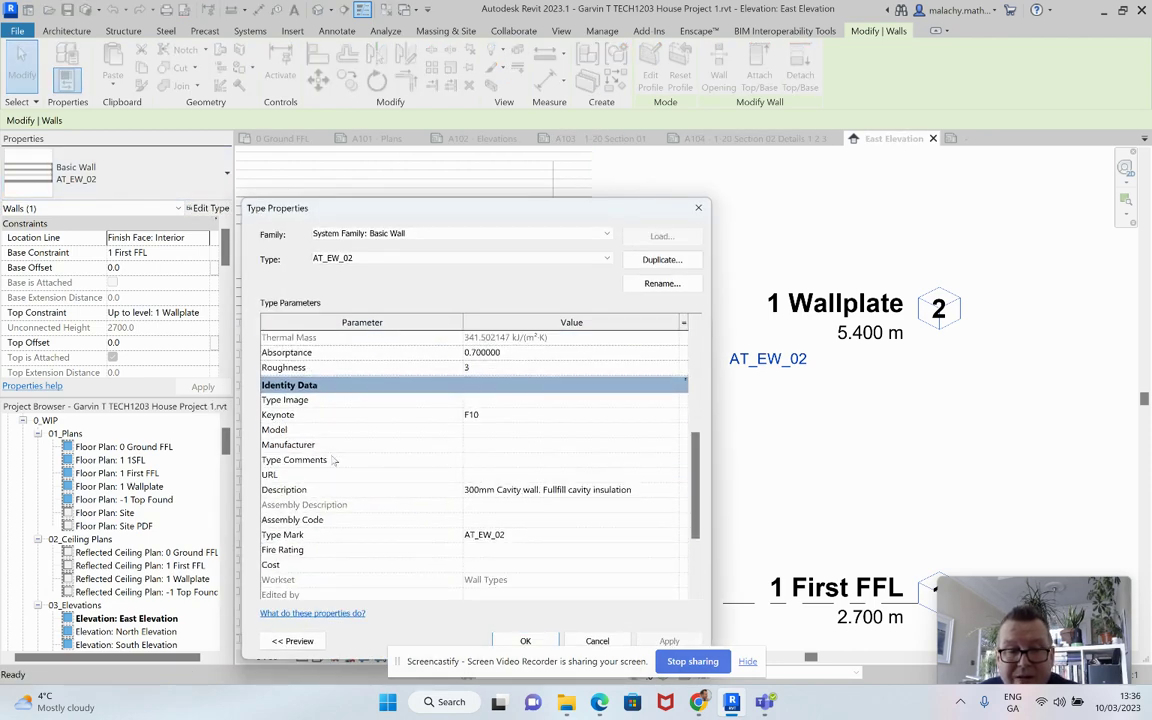
click(475, 459)
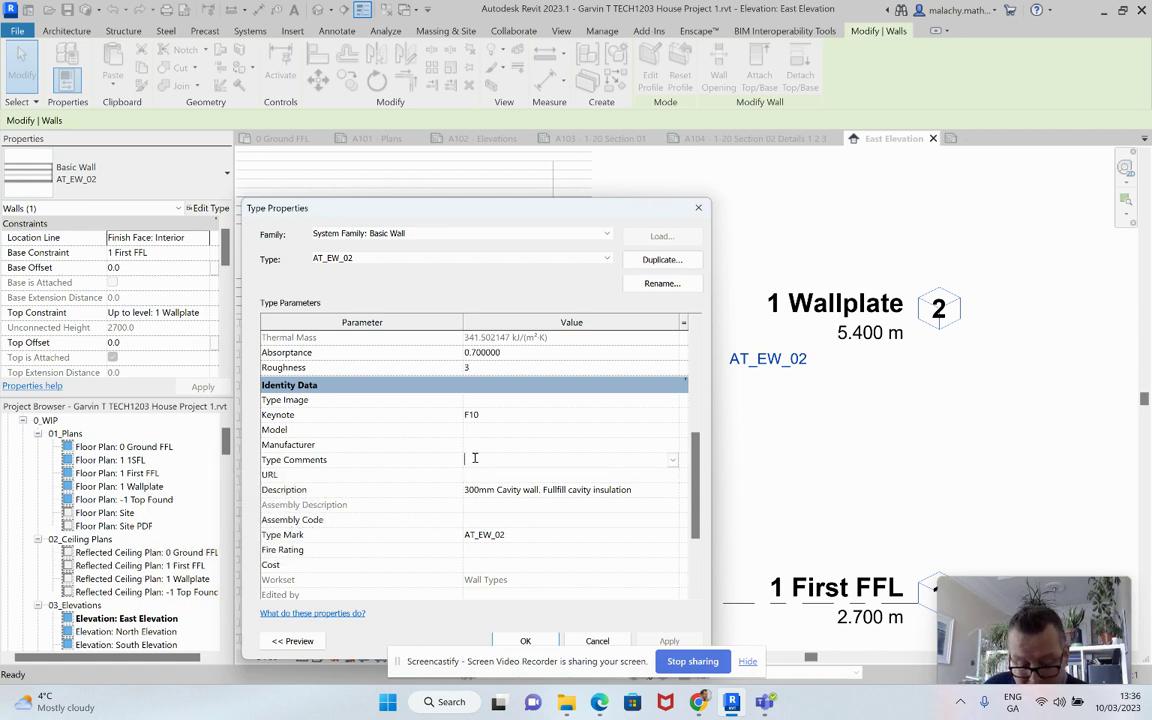
text(Selected Brick to Specification)
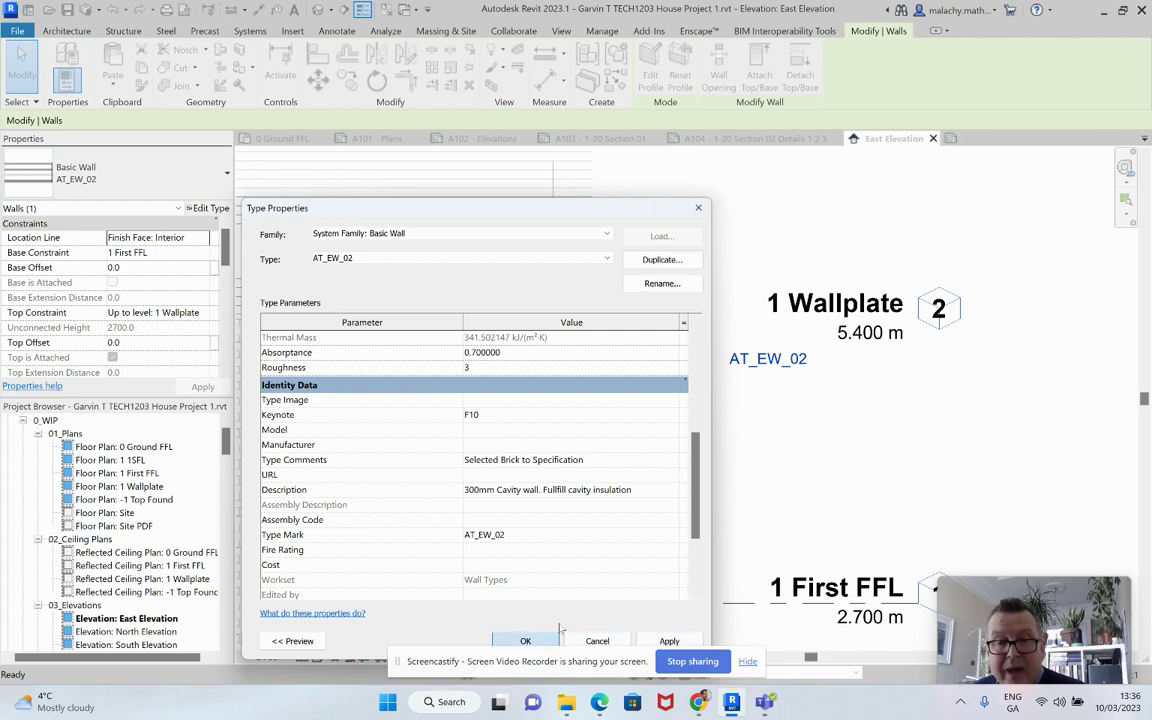
click(525, 641)
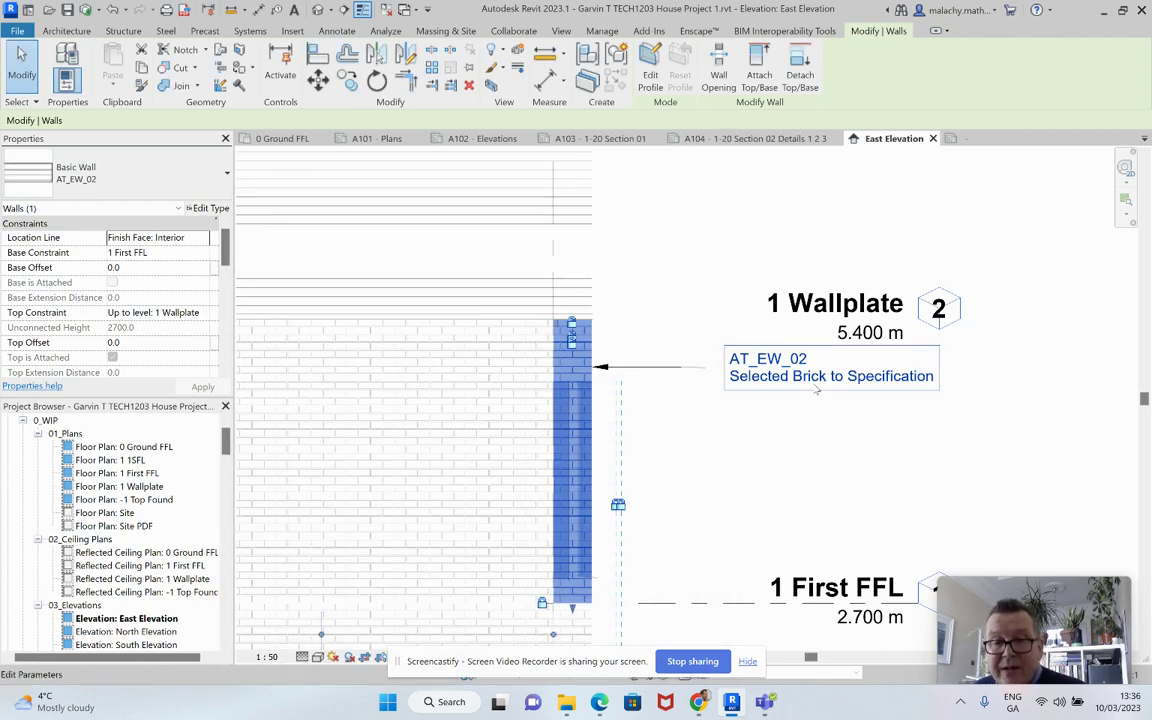
click(801, 482)
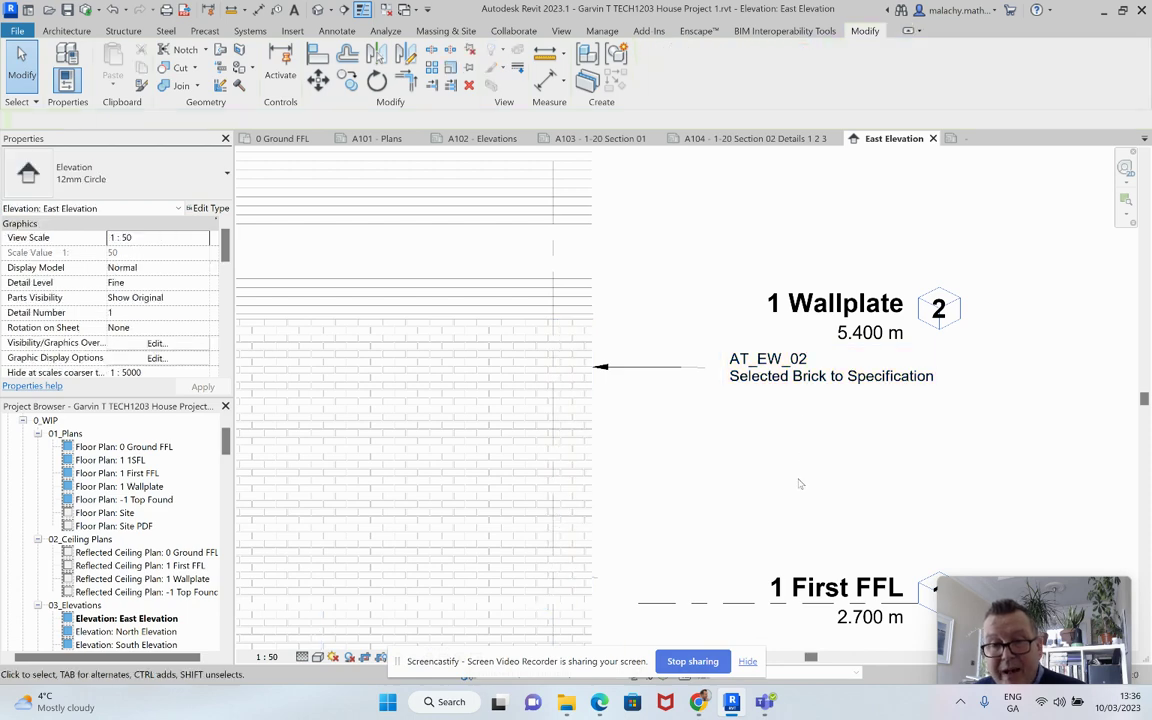
Place another AT_MC Elevation Description multi-category tag beside the roof, above the 1 Wallplate level, with its leader on the roof edge.
scroll(695, 438, down, 2)
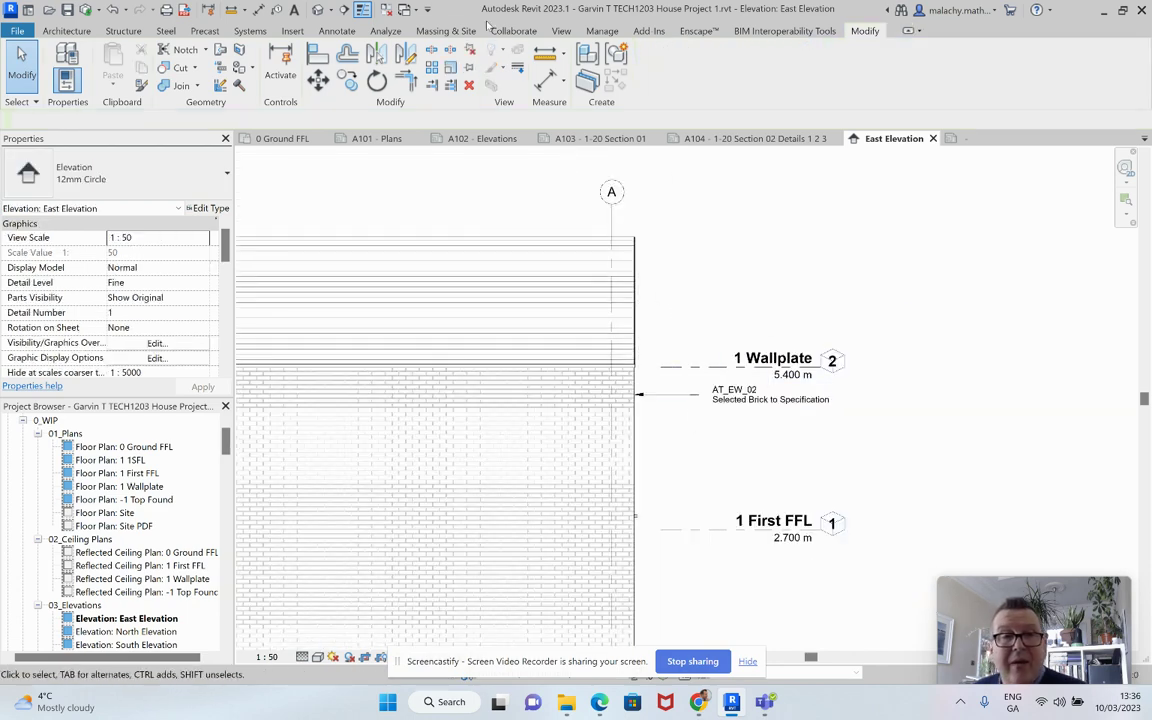
click(340, 31)
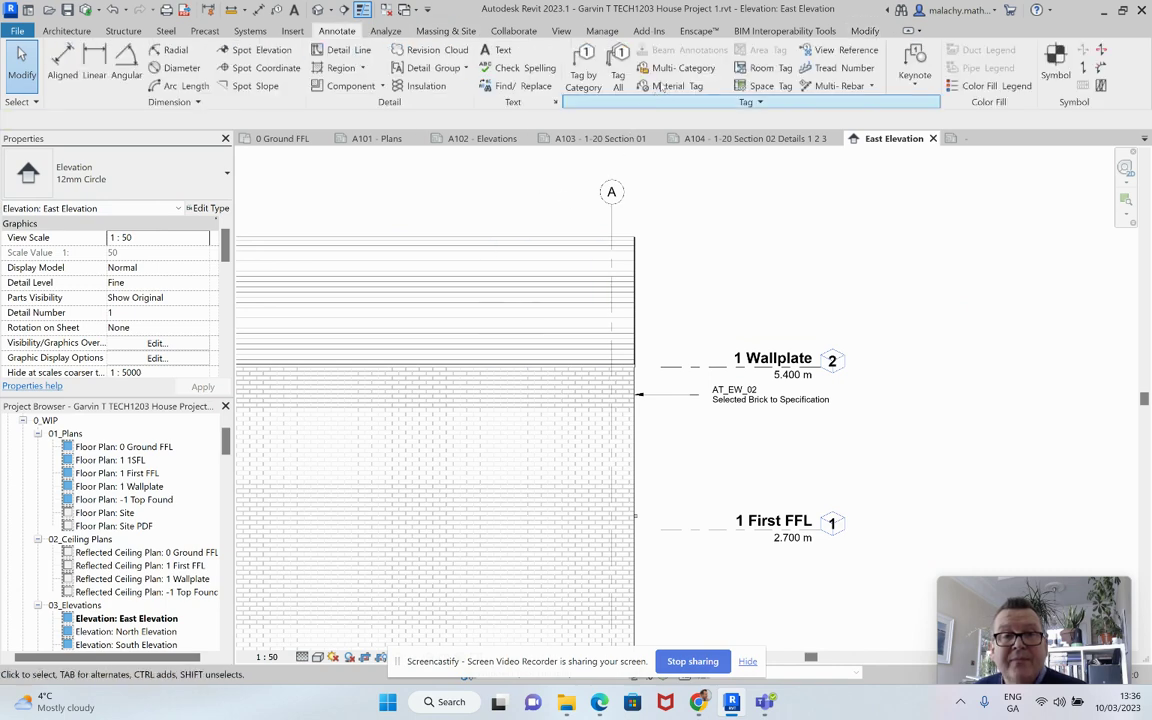
click(612, 60)
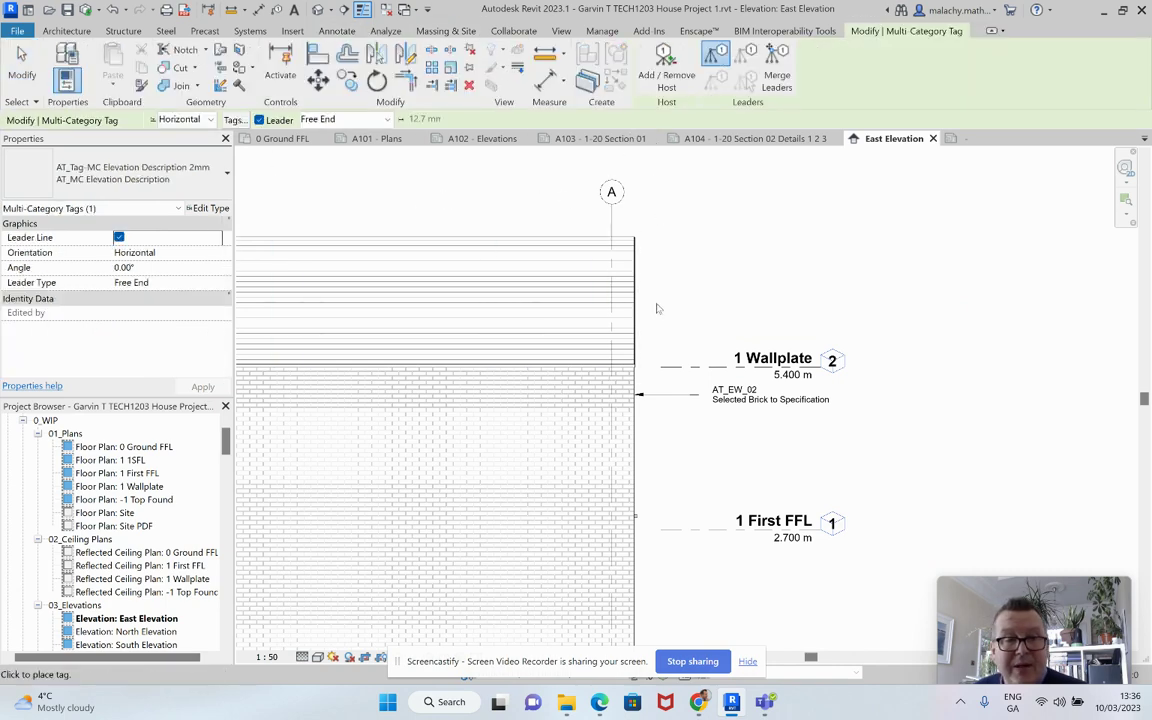
click(626, 287)
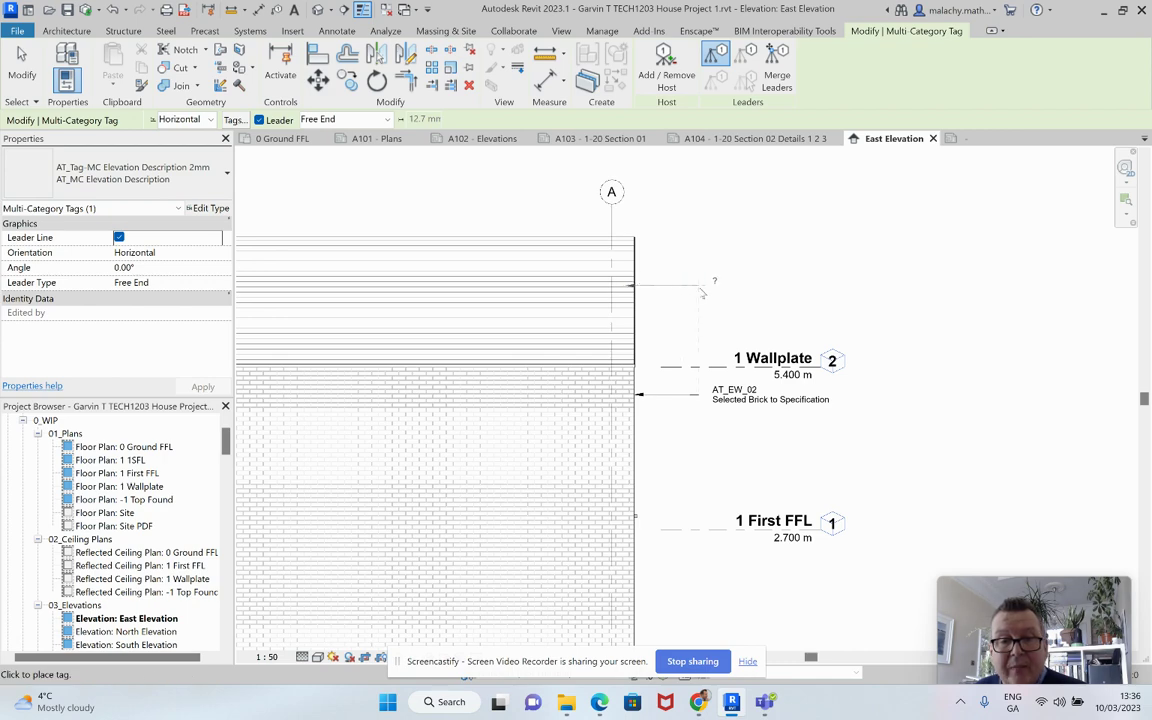
click(705, 291)
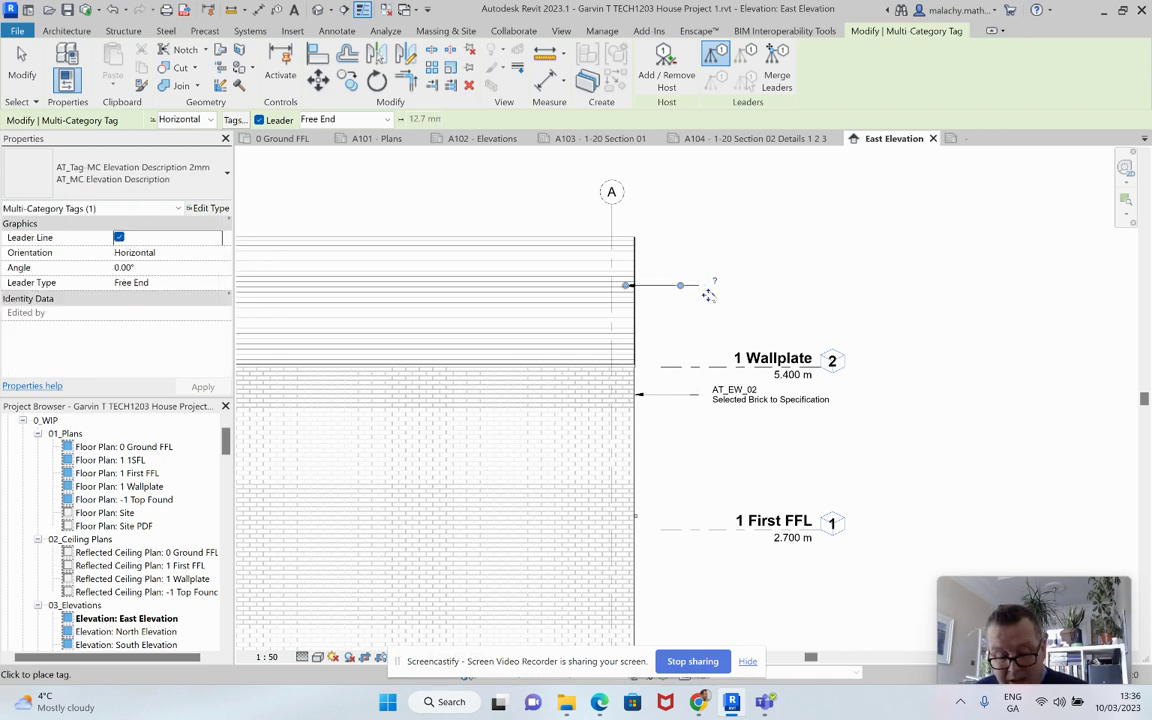
key(Escape)
key(Escape)
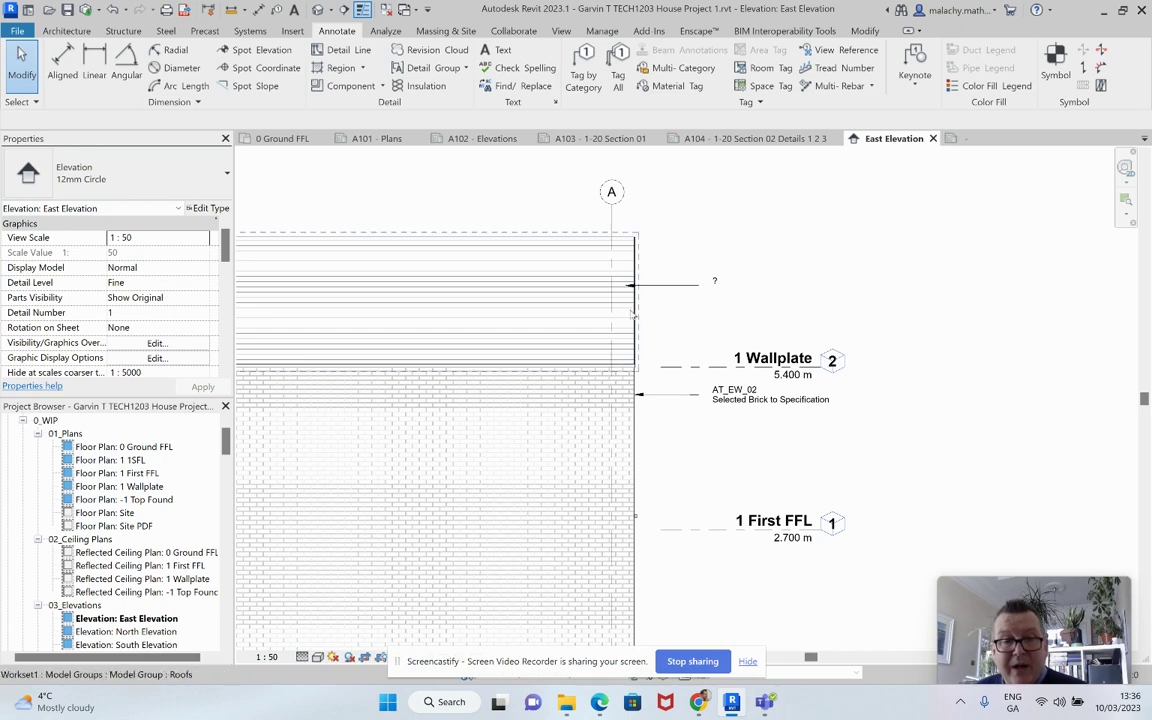
Set the Description of the roof type AT-R-01 Finish to "Blue Black slate to specification".
key(Tab)
click(557, 282)
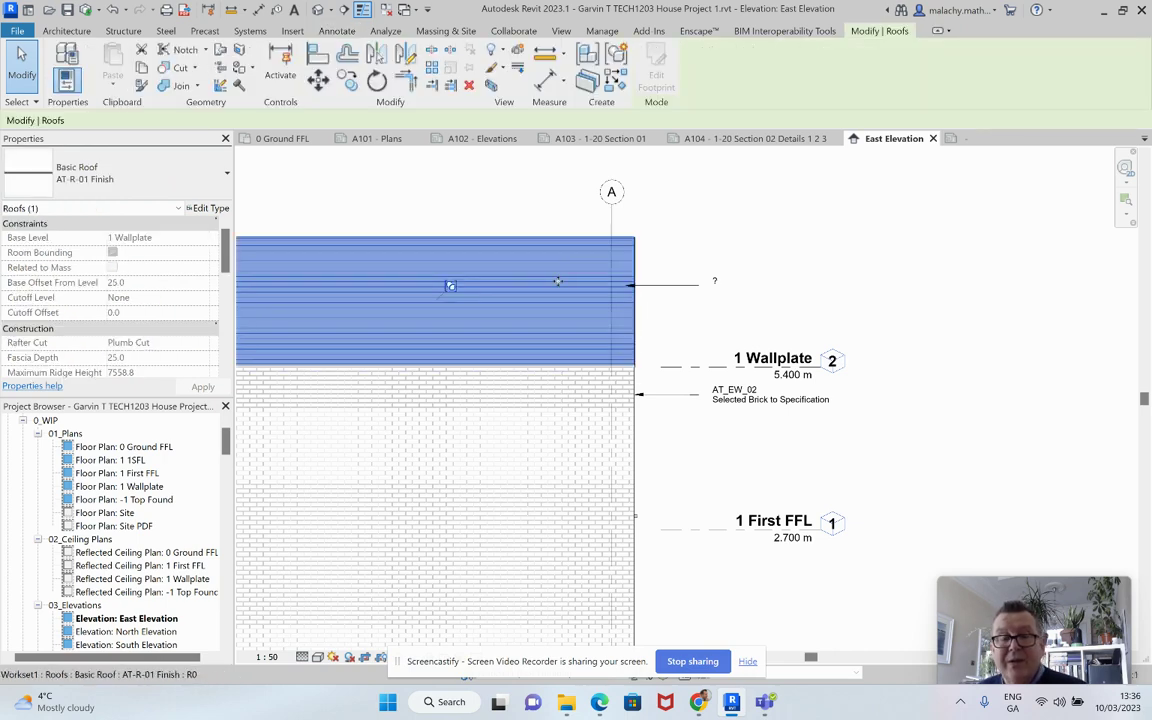
click(207, 208)
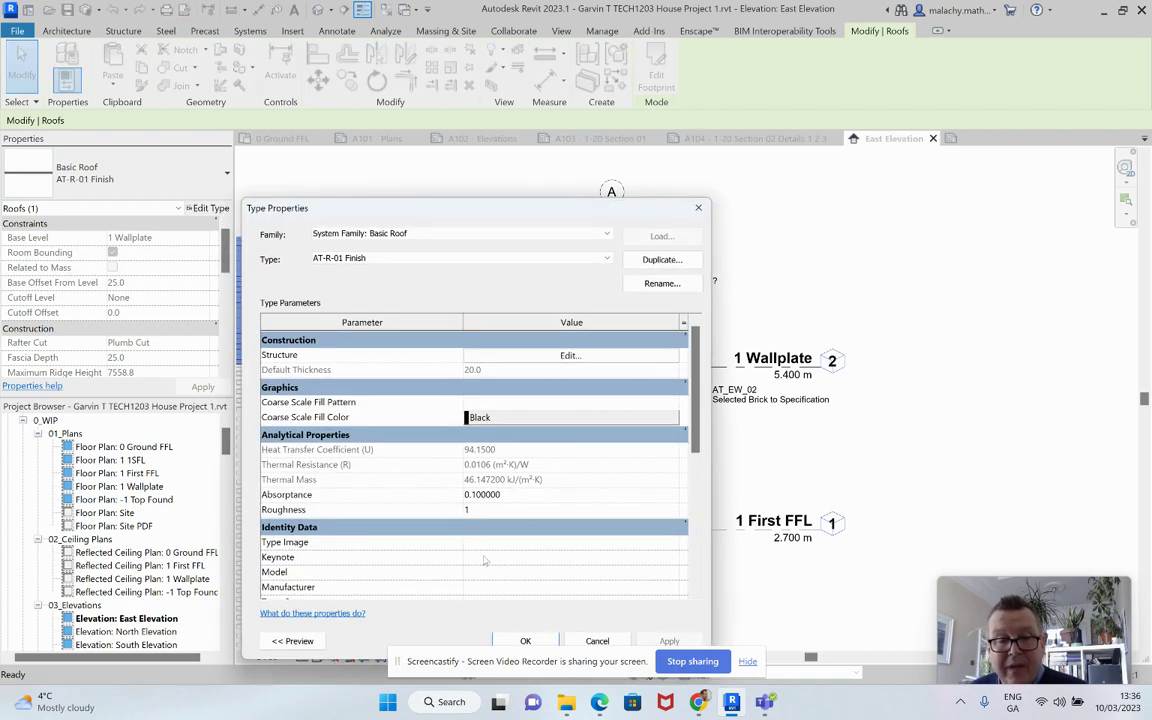
scroll(484, 561, down, 5)
scroll(476, 416, up, 1)
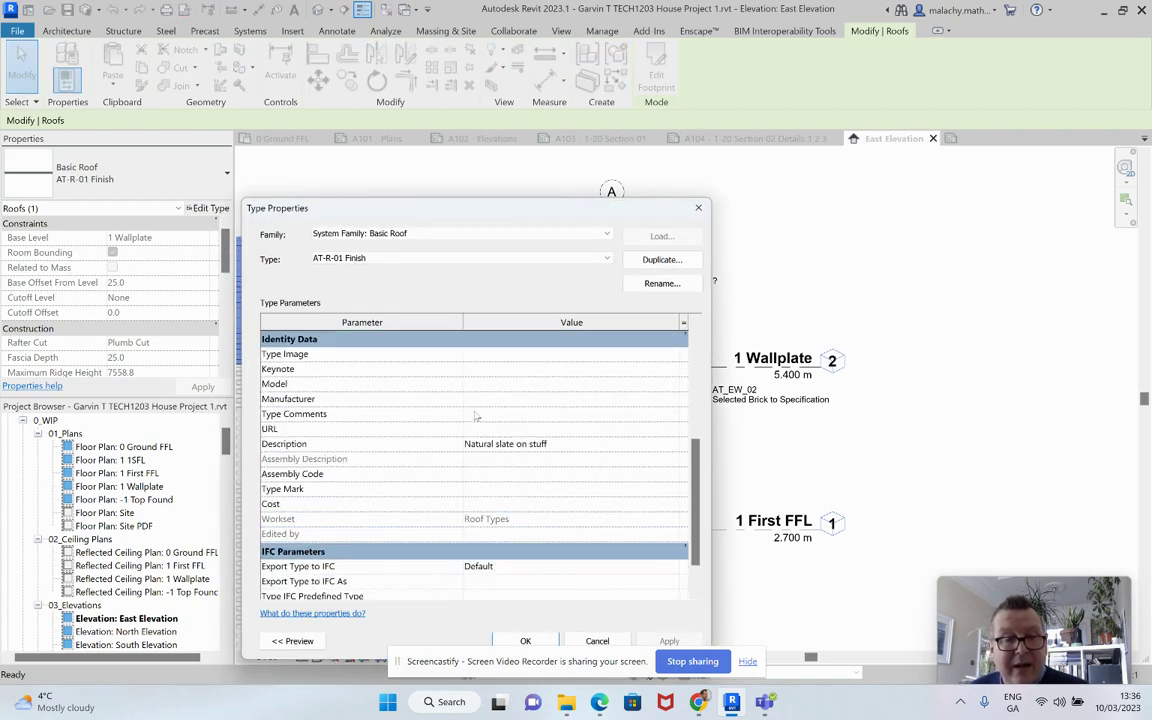
click(556, 447)
double_click(555, 444)
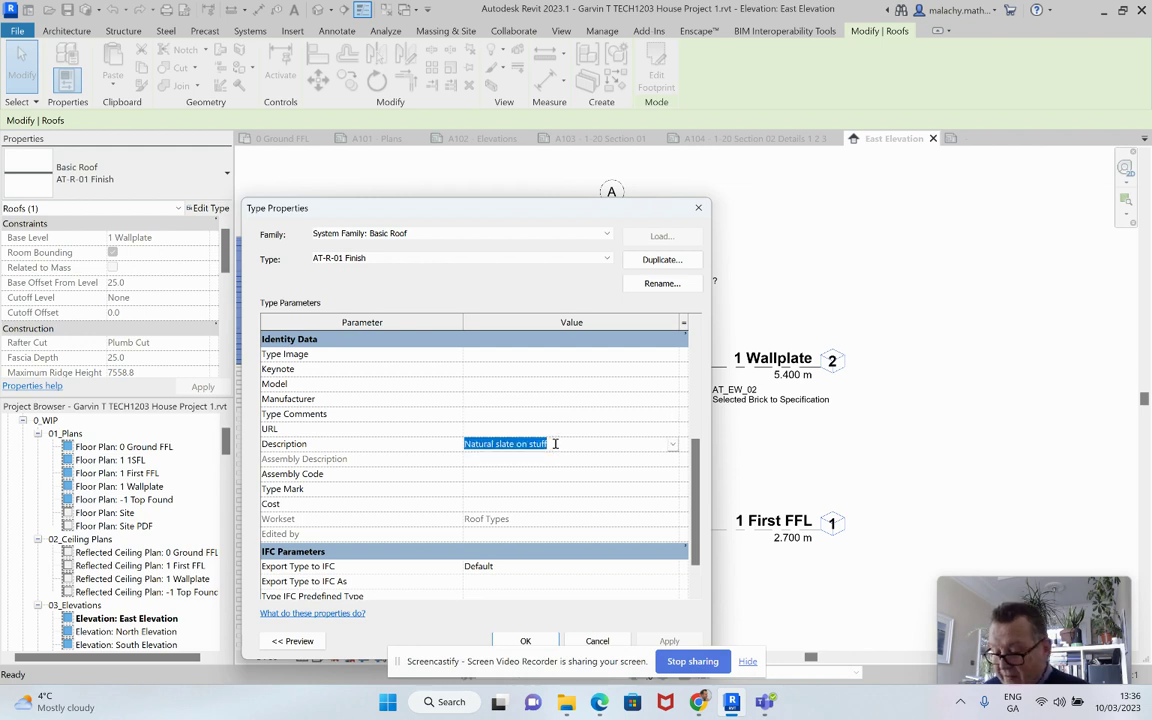
click(555, 444)
key(BackSpace)
key(BackSpace)
key(BackSpace)
key(BackSpace)
key(BackSpace)
key(BackSpace)
key(BackSpace)
key(BackSpace)
key(BackSpace)
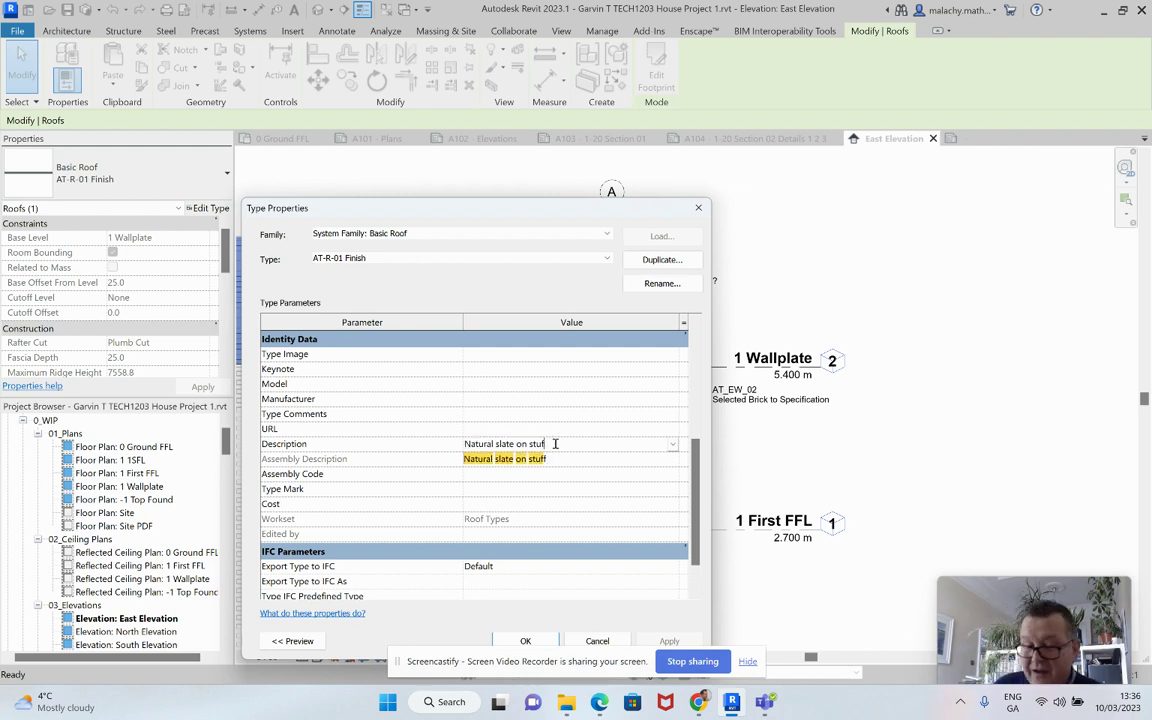
click(529, 444)
drag(525, 446, 464, 448)
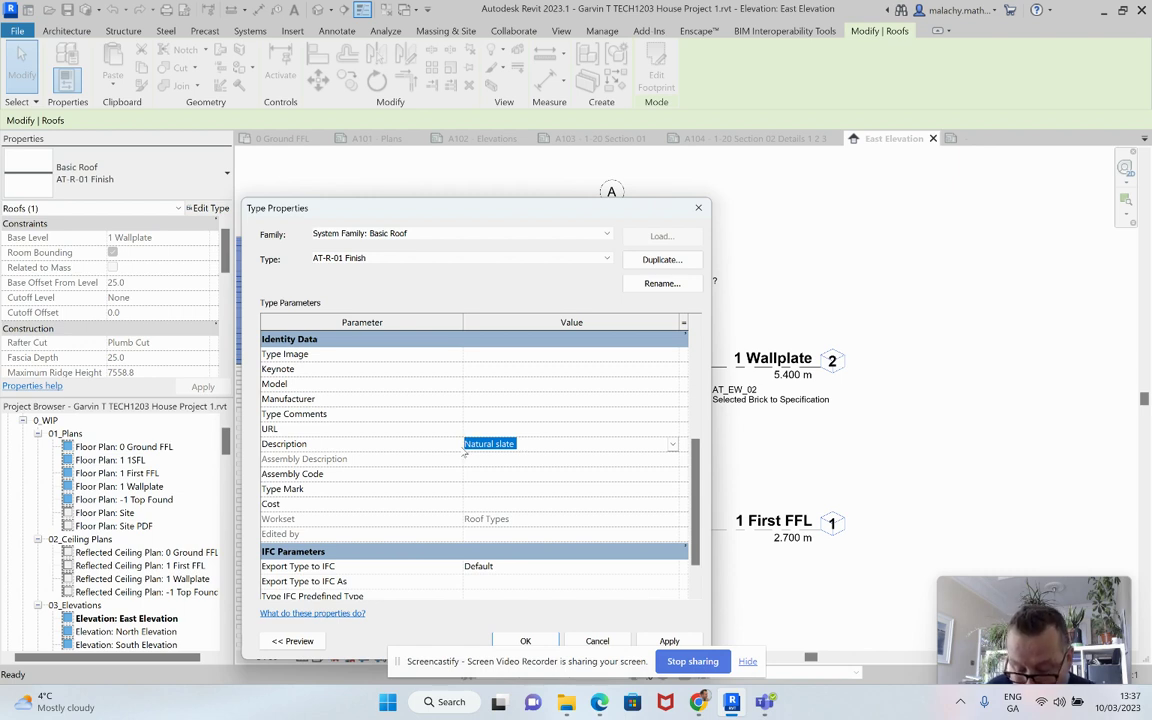
text(Blue )
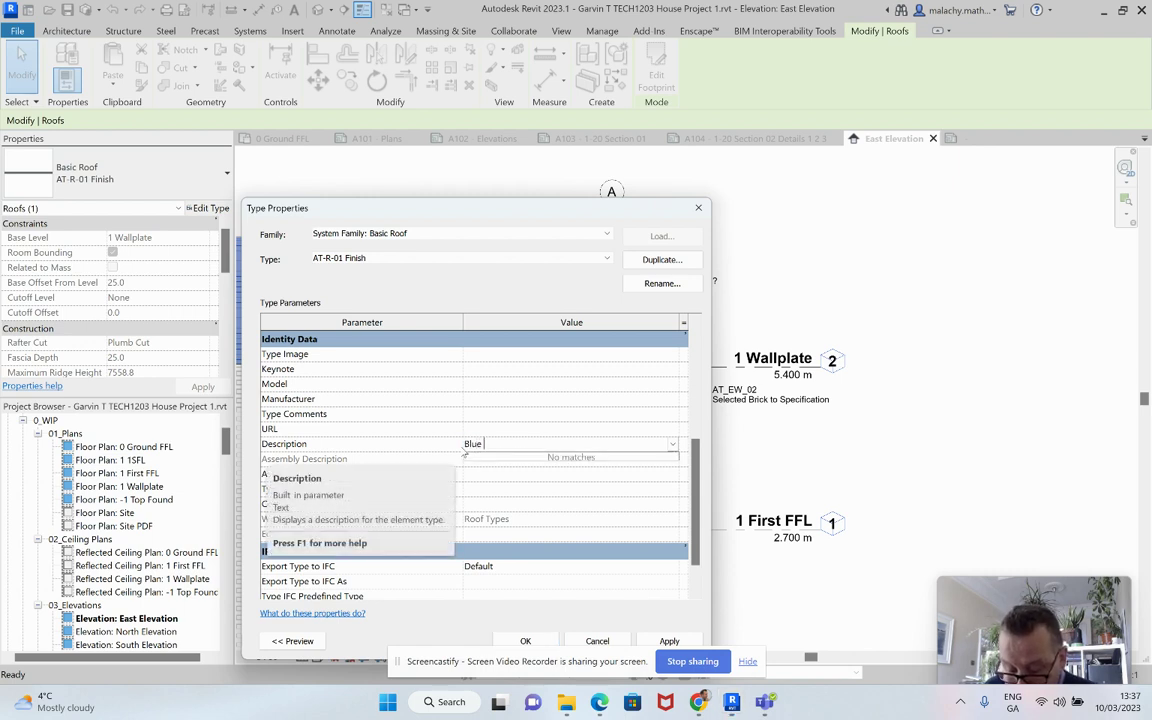
text(Black)
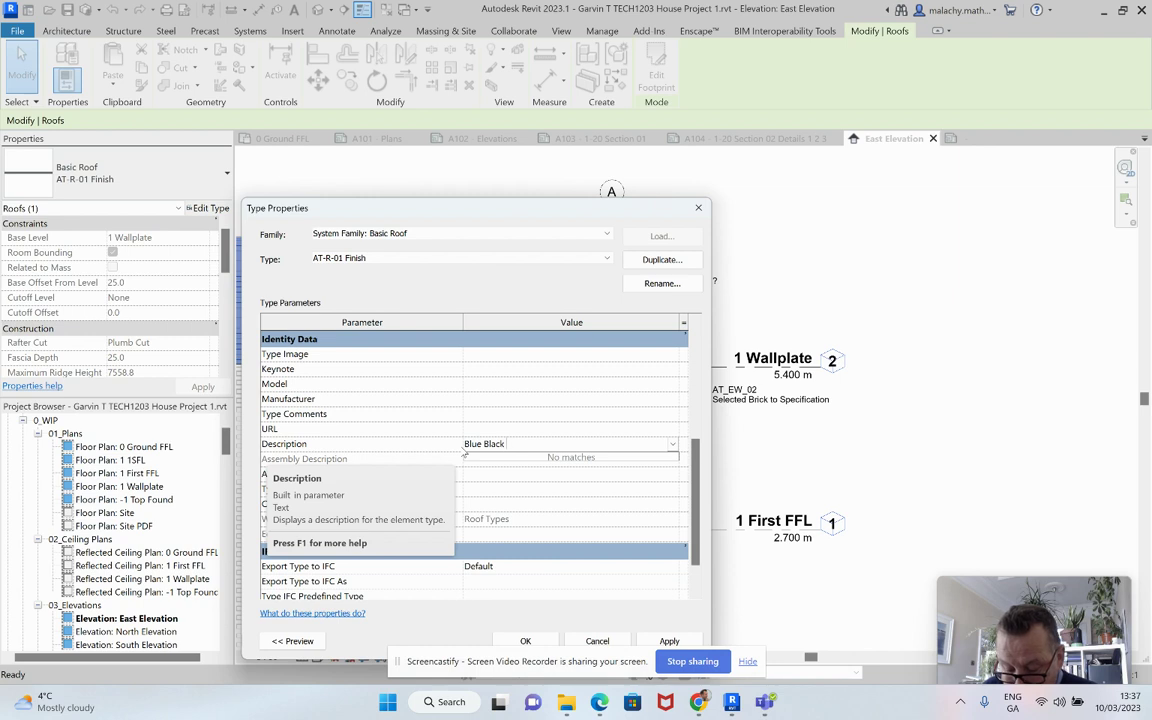
text( s)
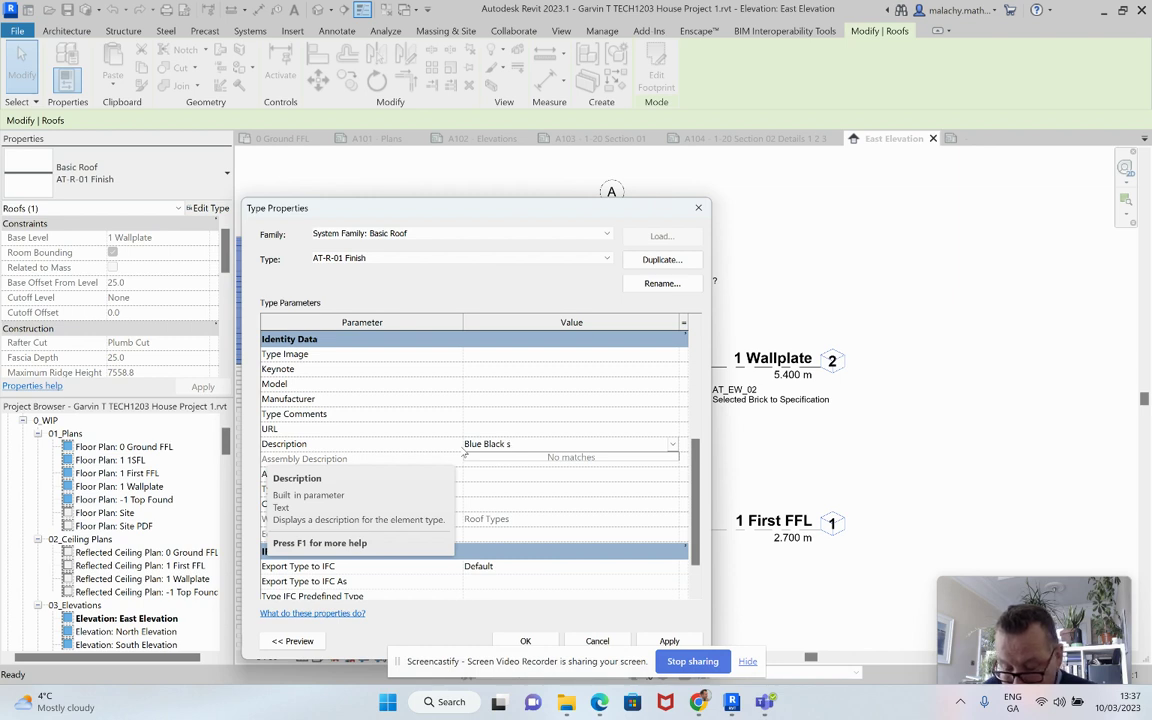
text(late to)
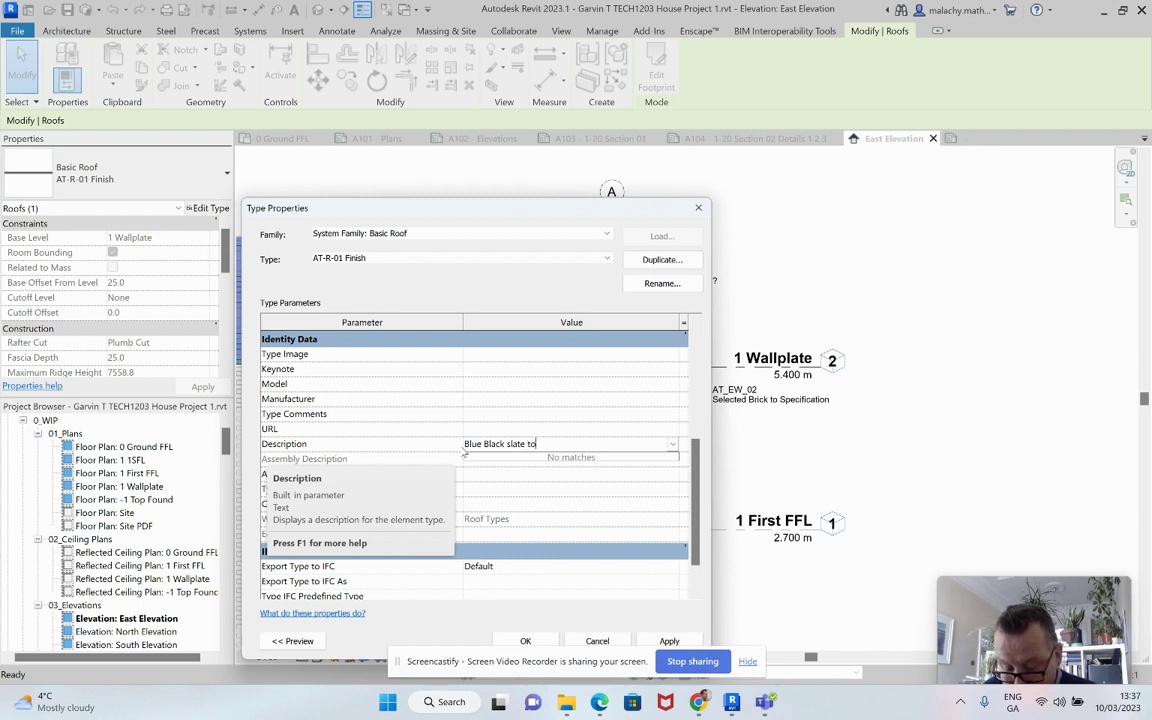
text( spec)
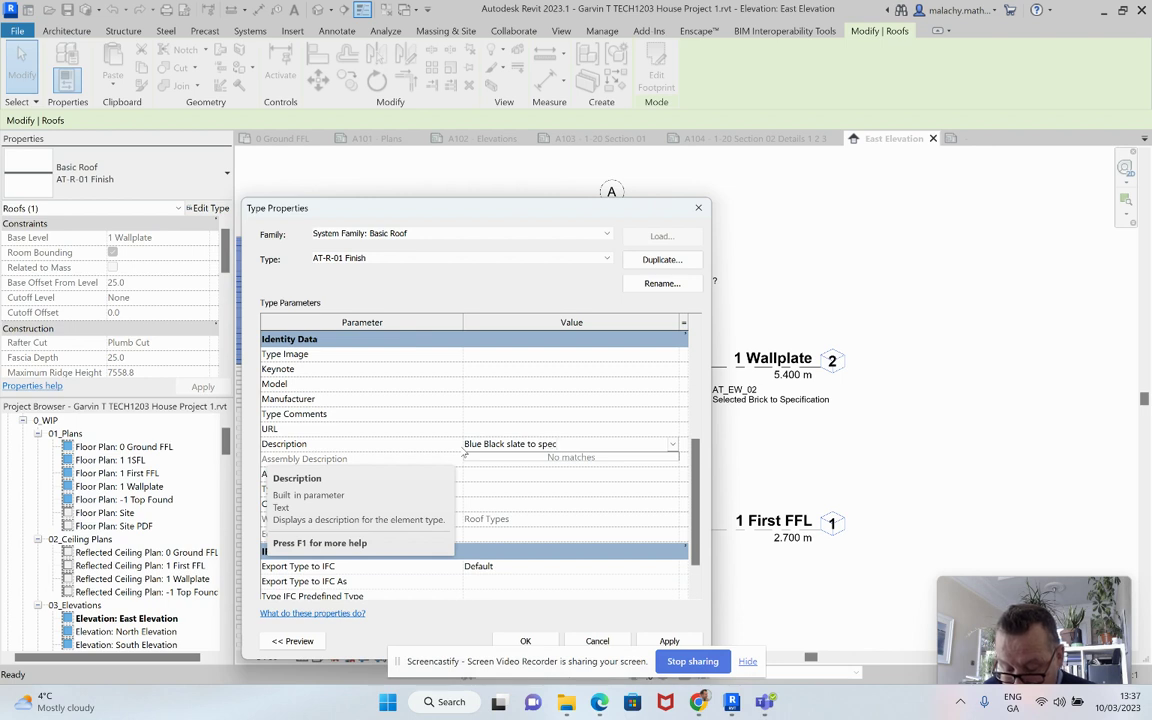
text(ificatio)
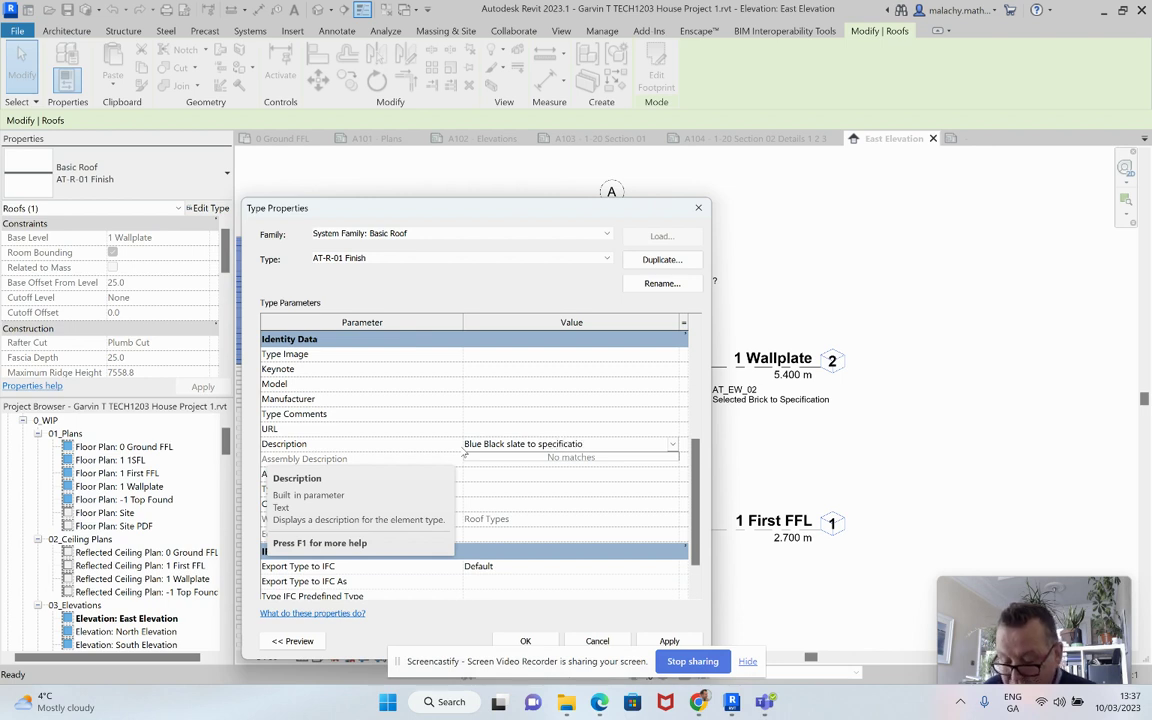
text(n)
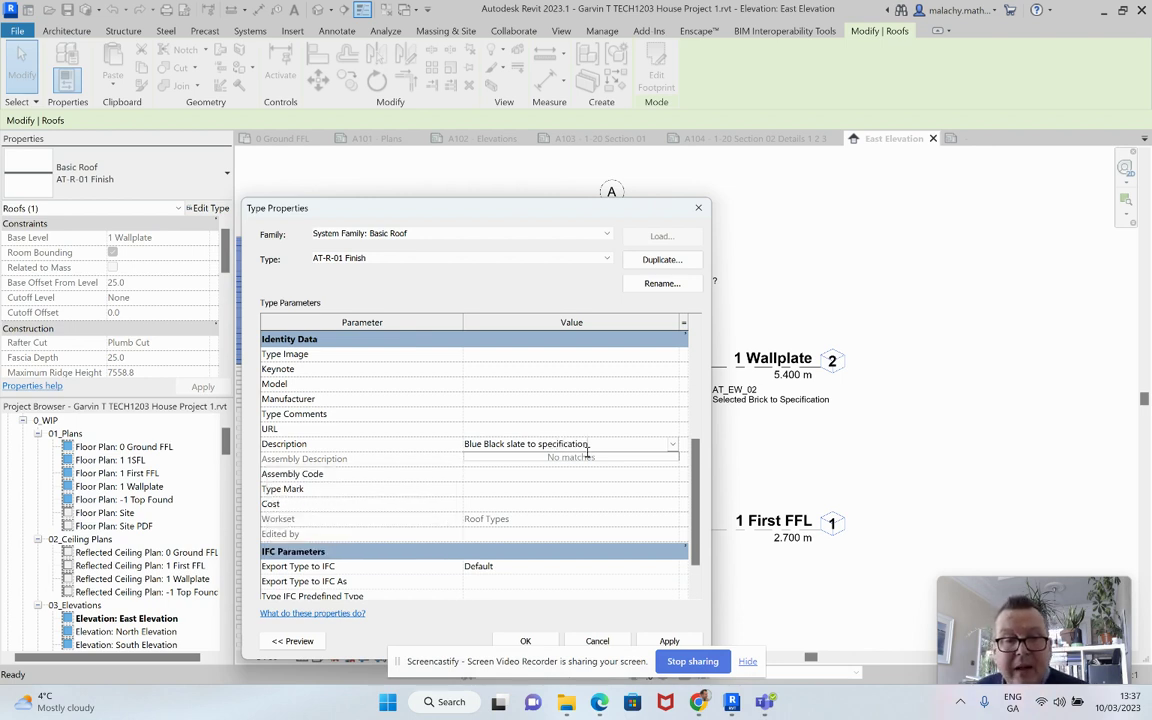
Copy the roof type's Description text into its Type Comments.
click(508, 446)
drag(589, 444, 461, 445)
key(ctrl+c)
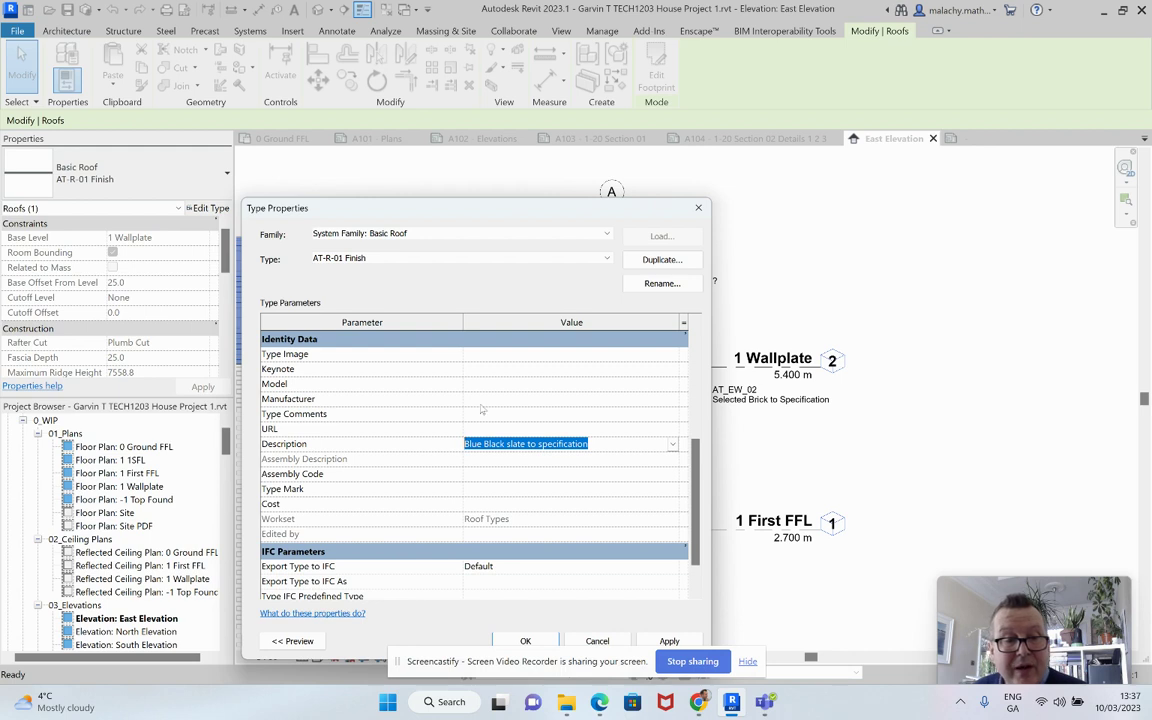
click(479, 414)
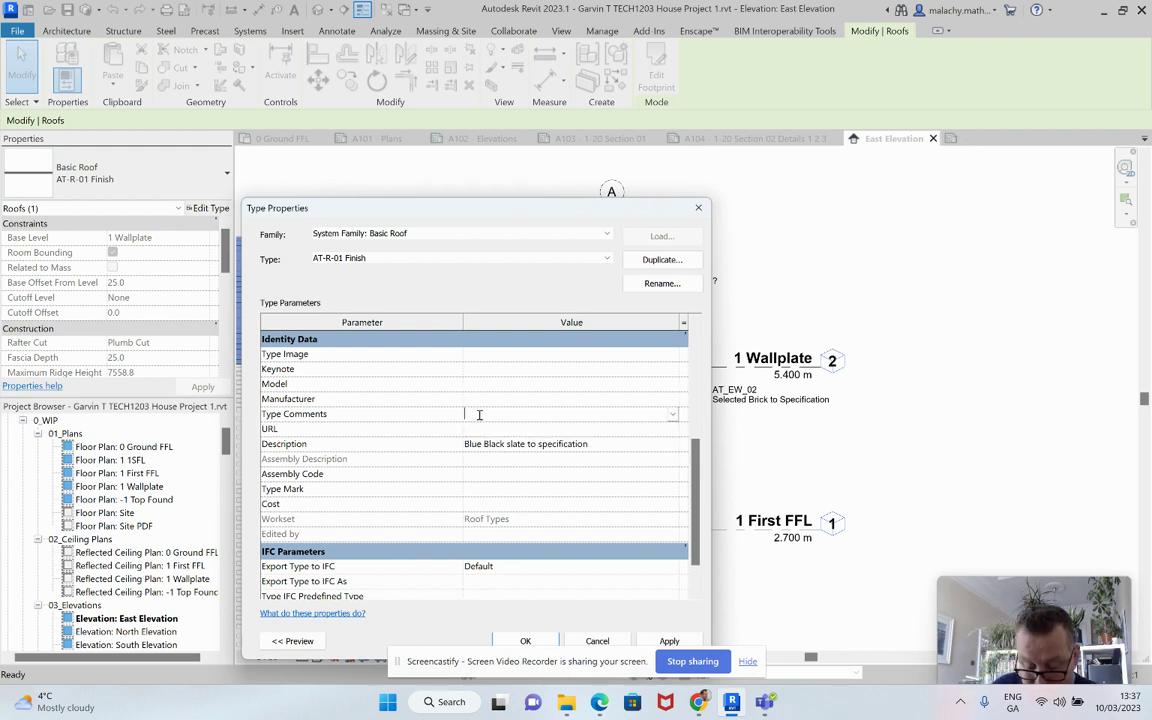
key(ctrl+v)
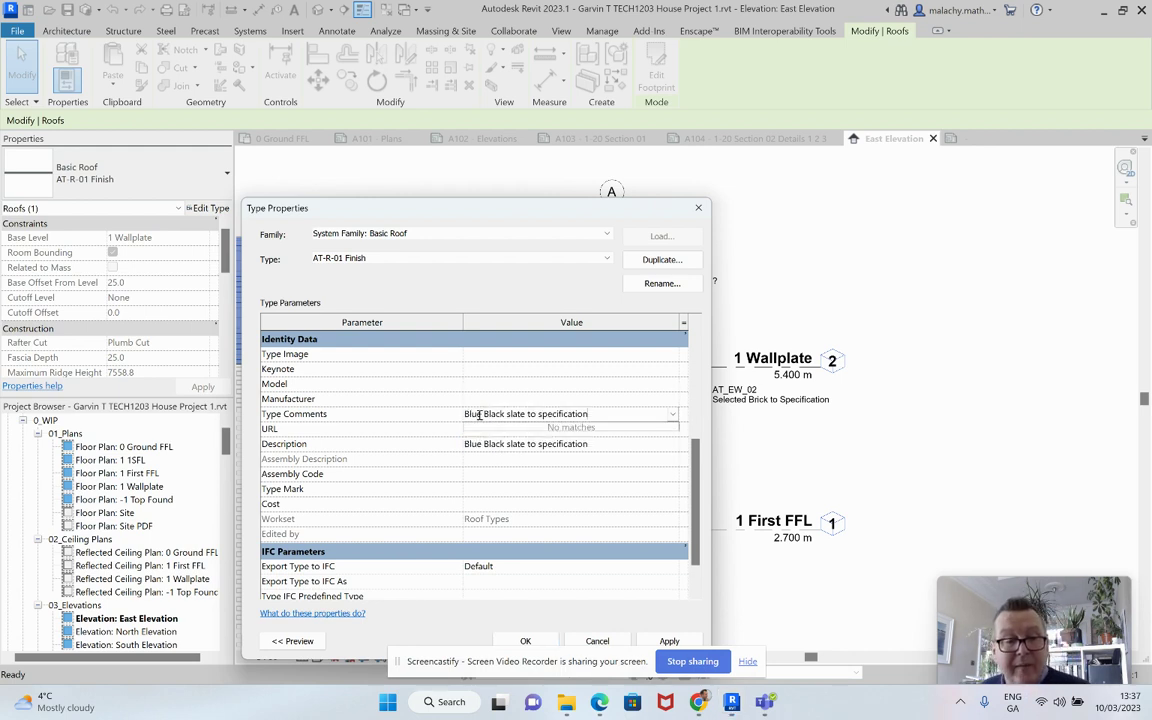
Set the roof type's Type Mark to "AT_RF 01" and apply the type changes.
click(483, 489)
text(AT)
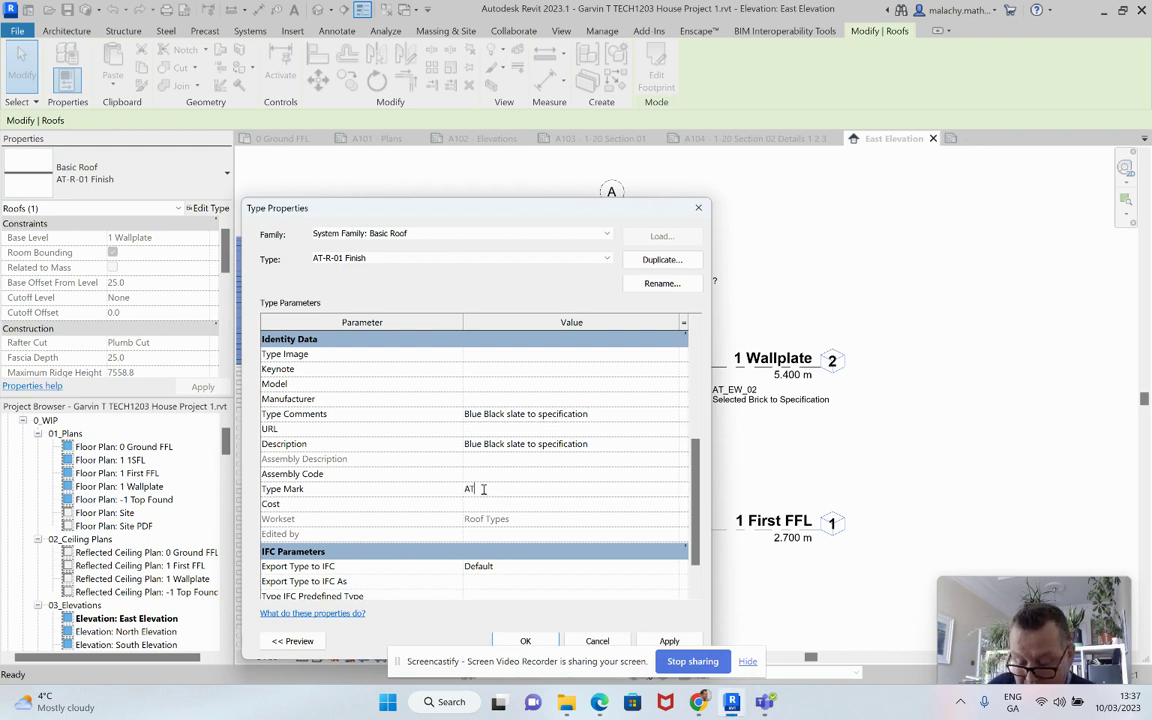
text(_R)
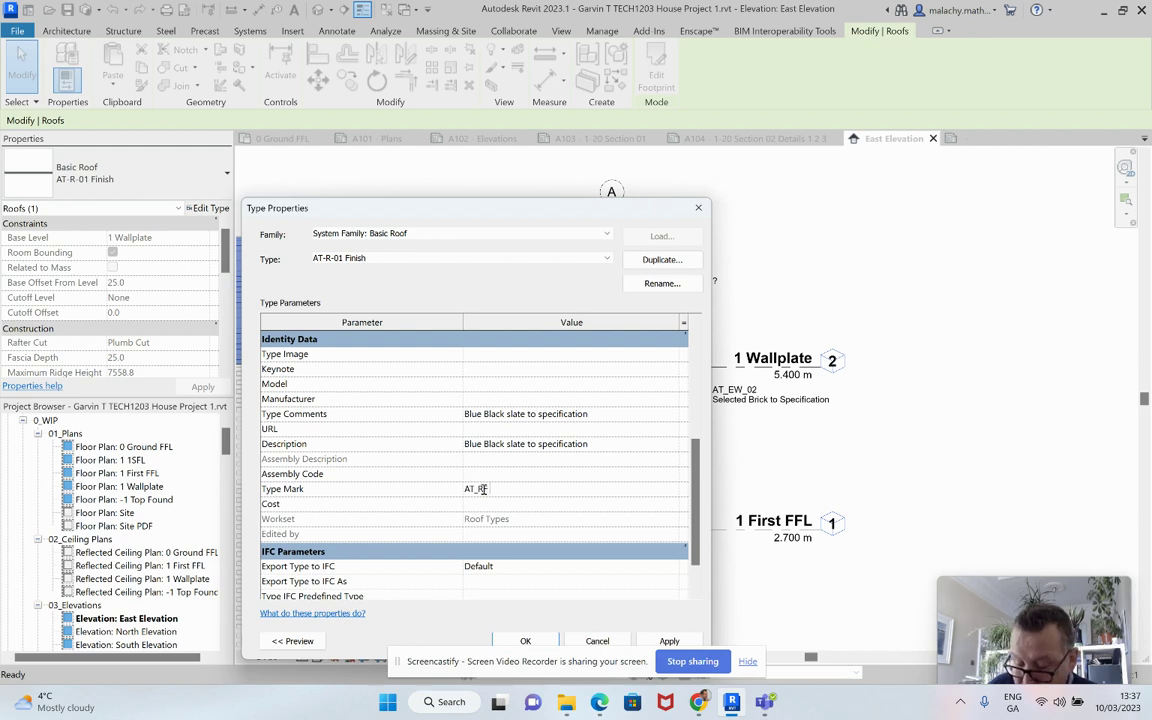
text(-01)
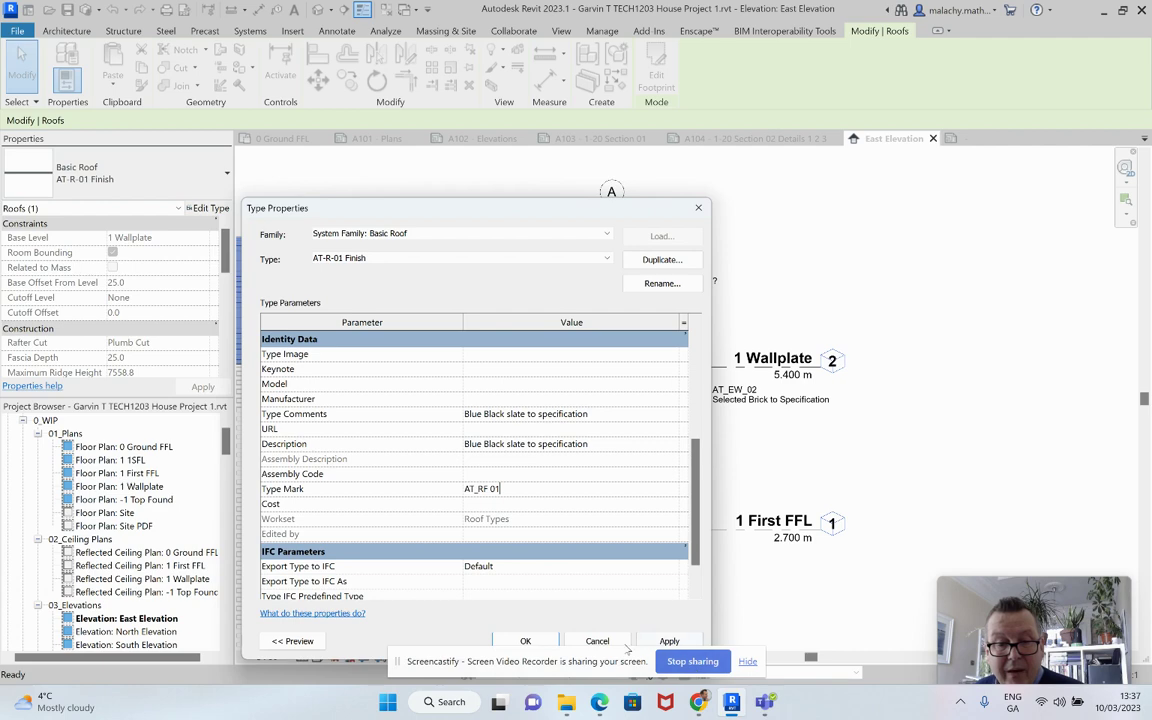
click(669, 641)
click(525, 641)
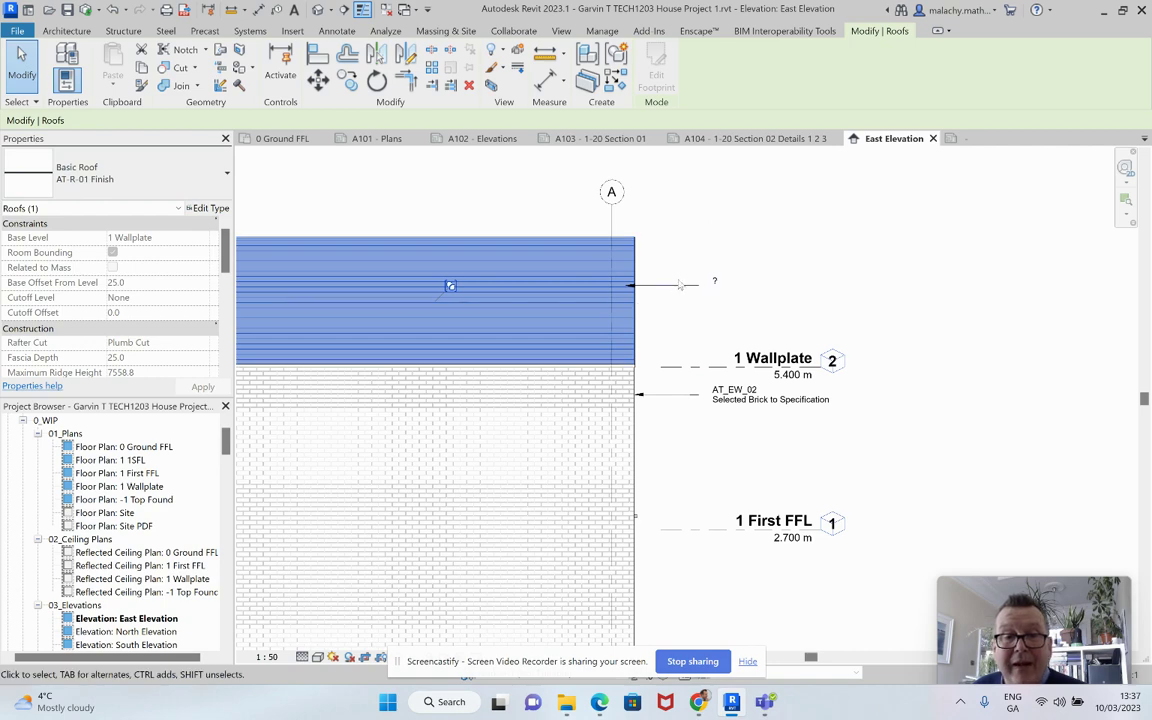
Check the Type Comments and Type Mark in the AT-R-01 Finish roof's type properties against the roof tag.
scroll(688, 316, up, 2)
scroll(688, 314, up, 1)
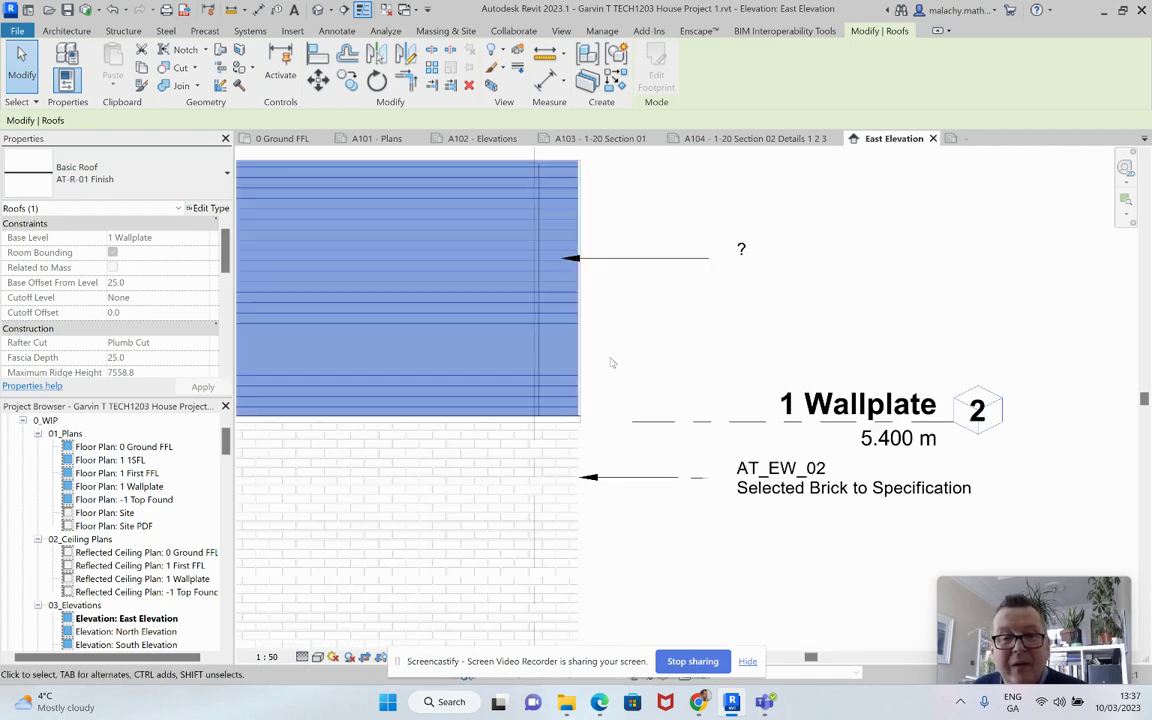
click(207, 208)
scroll(555, 472, down, 5)
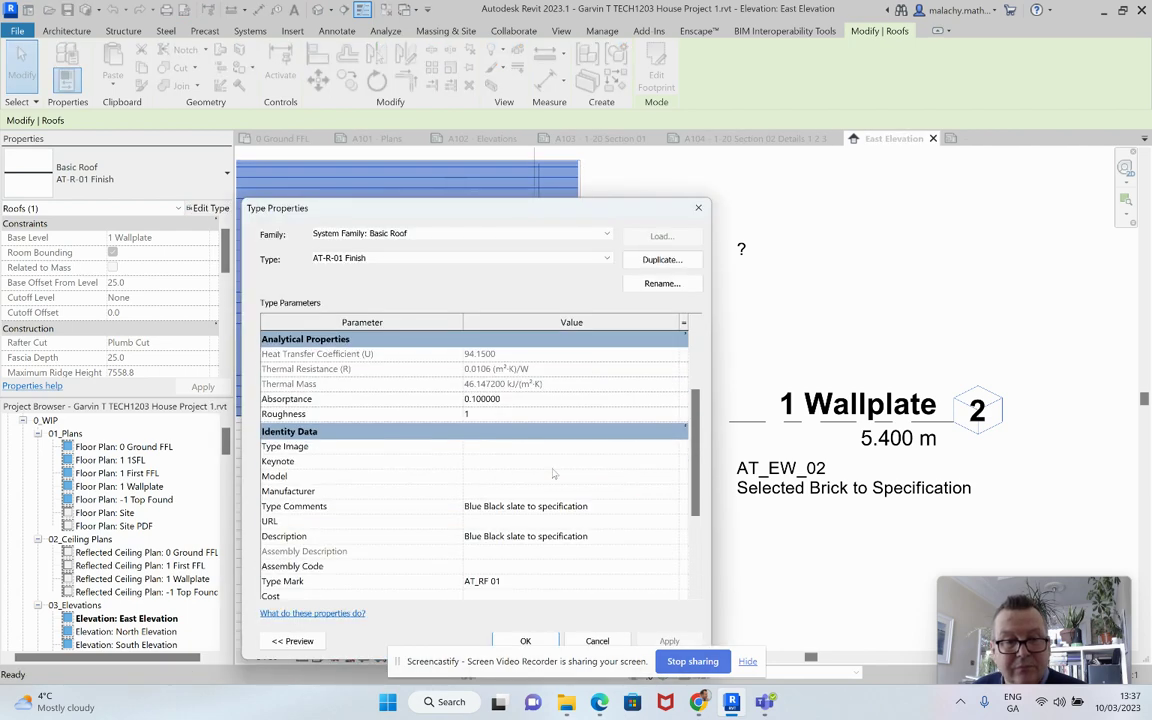
click(525, 641)
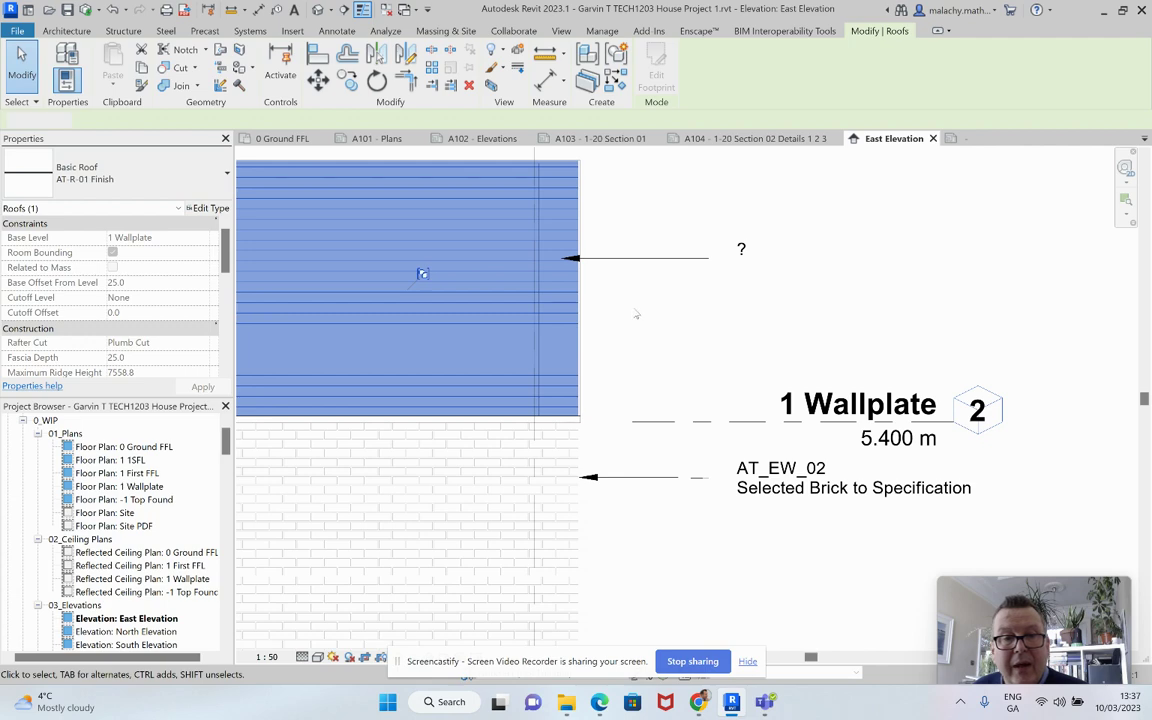
Set the Type Mark to "AT_RT 01" through the roof's multi-category tag and accept the type parameter change.
click(672, 267)
click(672, 267)
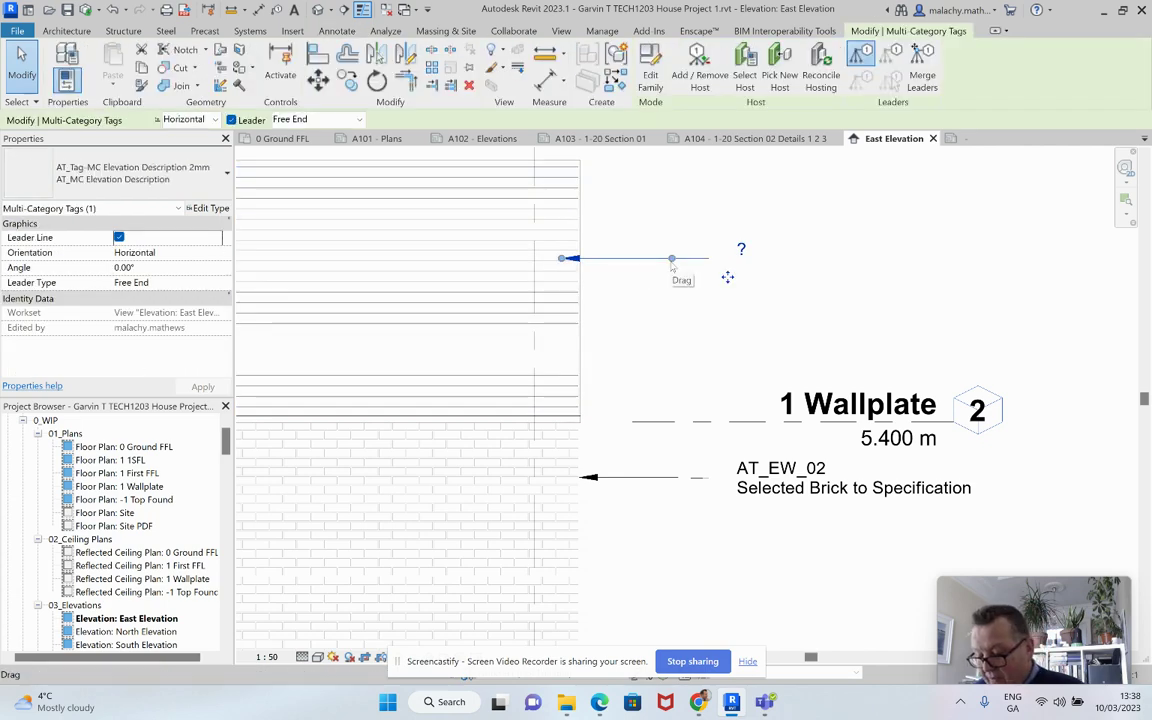
click(741, 250)
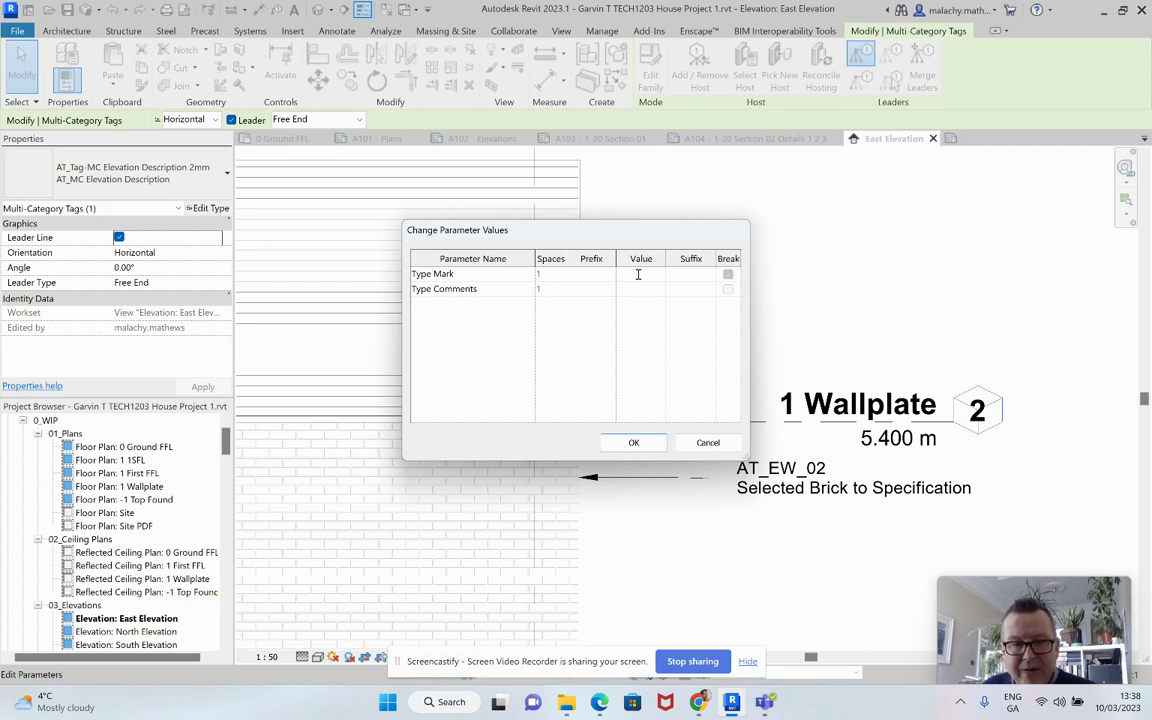
text(AT)
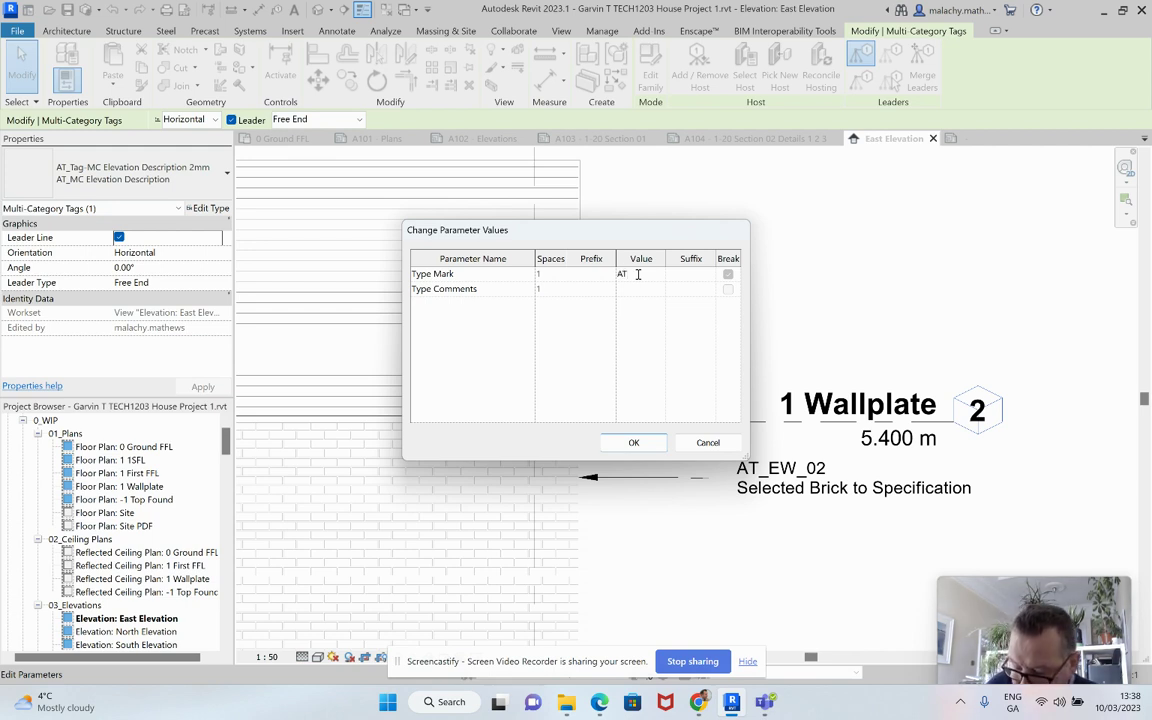
text(_R)
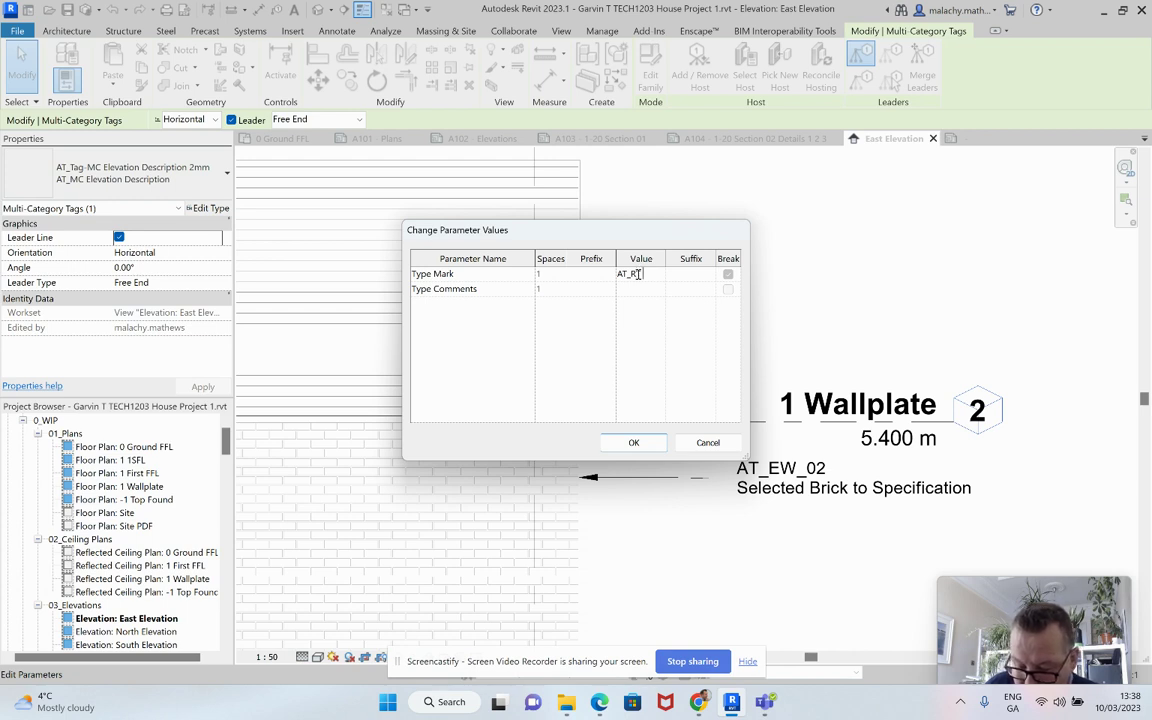
text(_01)
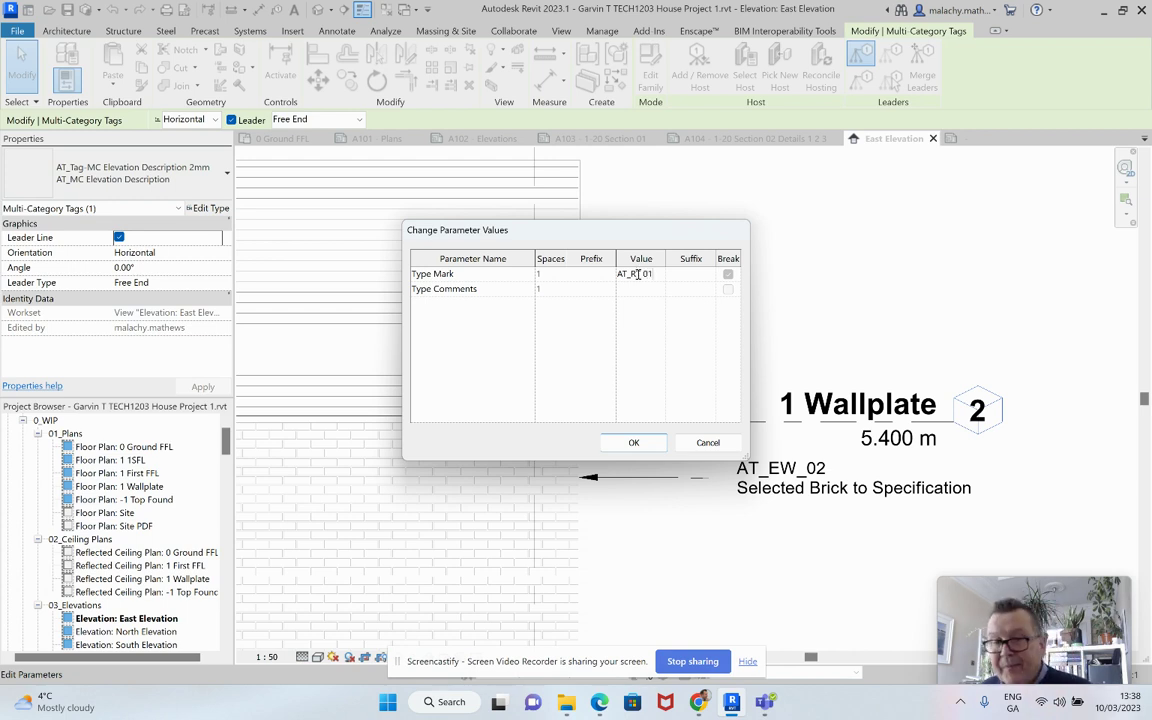
key(Return)
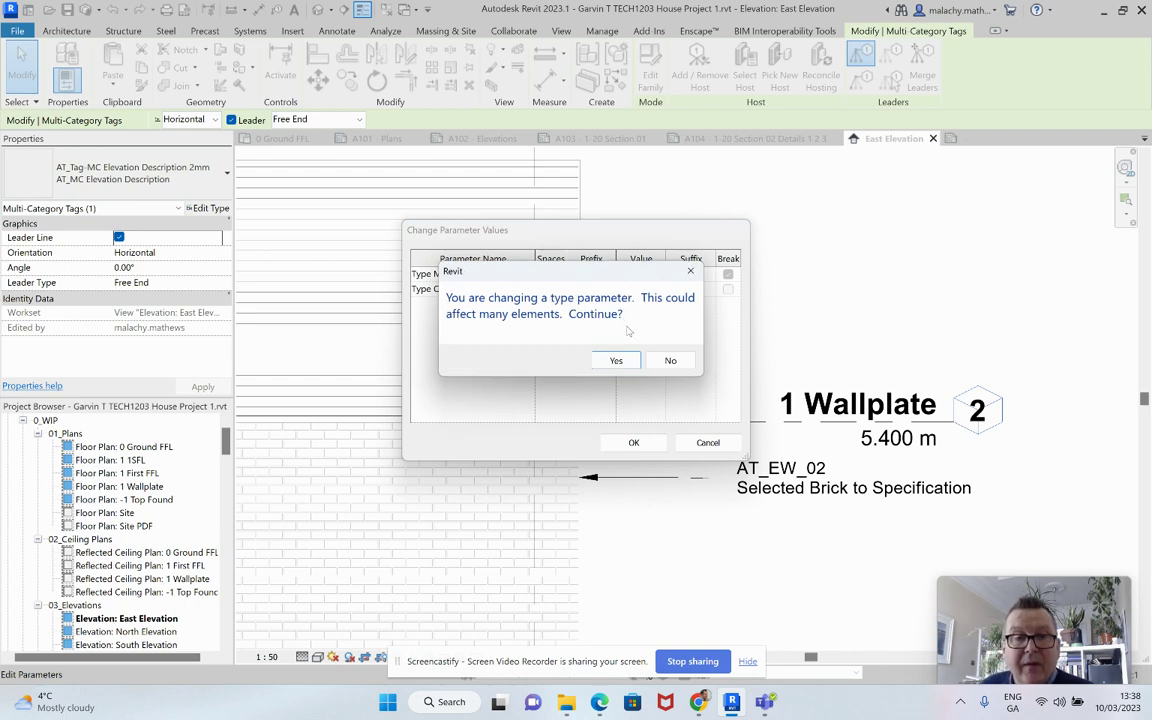
click(616, 360)
Set the Type Comments to "Blue Black Slate to Specification" through the roof's multi-category tag and accept the type parameter change.
click(632, 289)
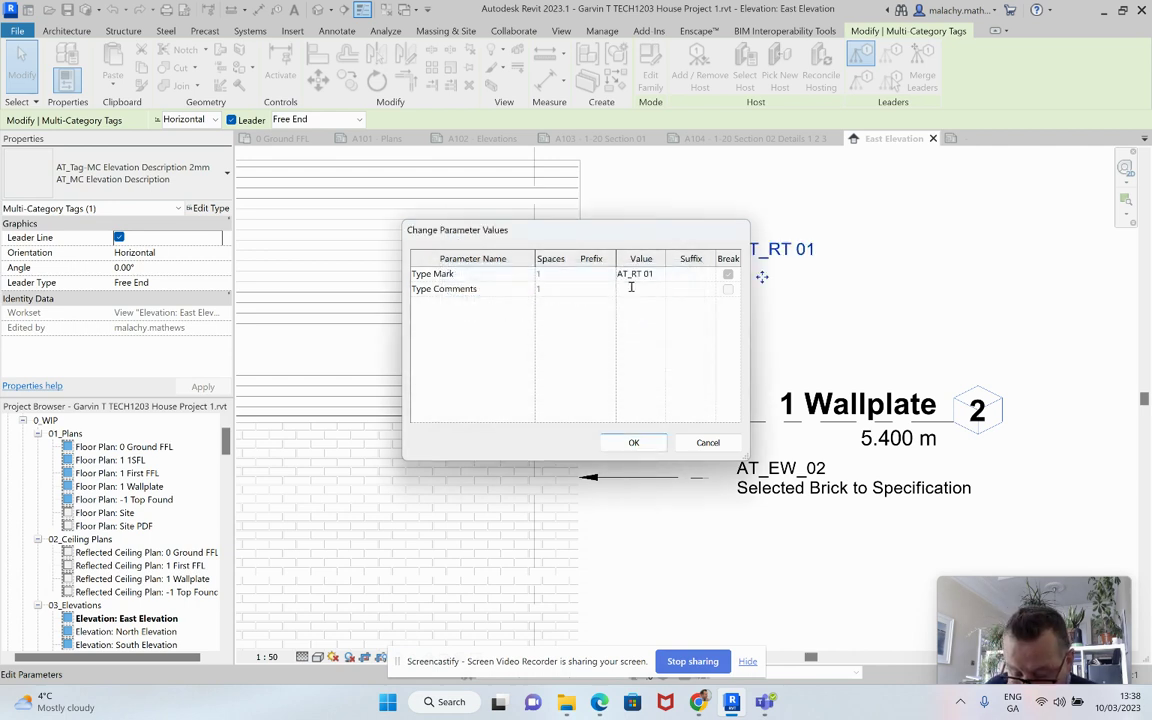
text(Blue)
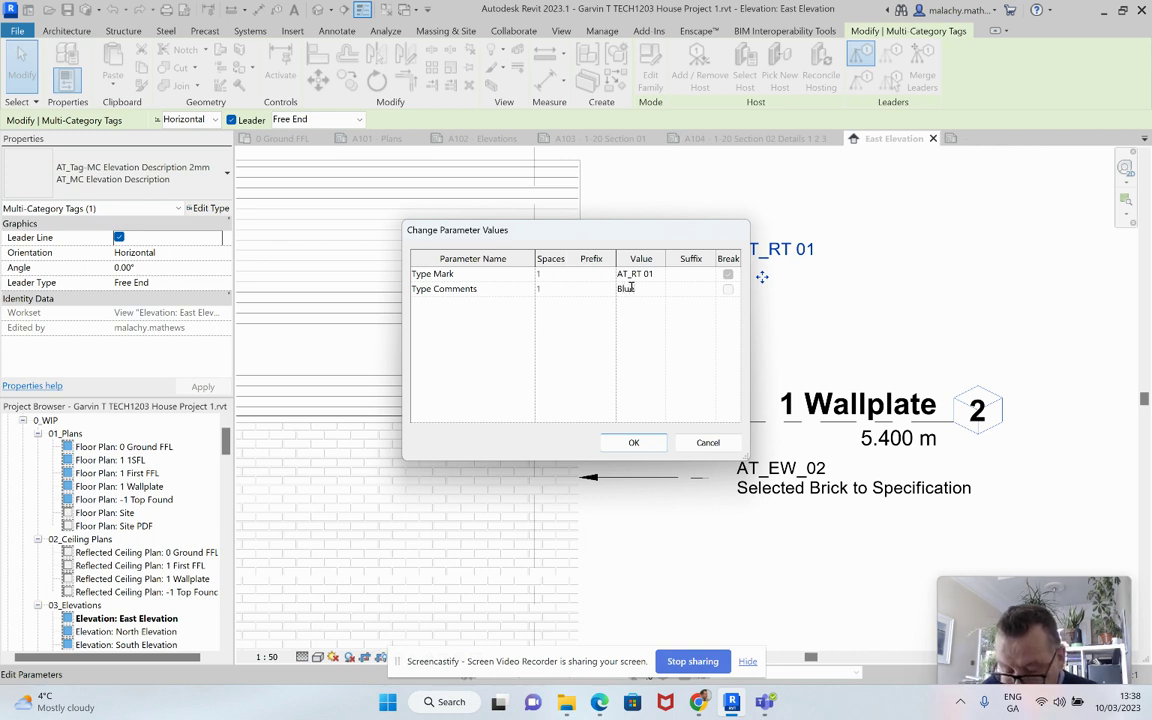
text( Blac)
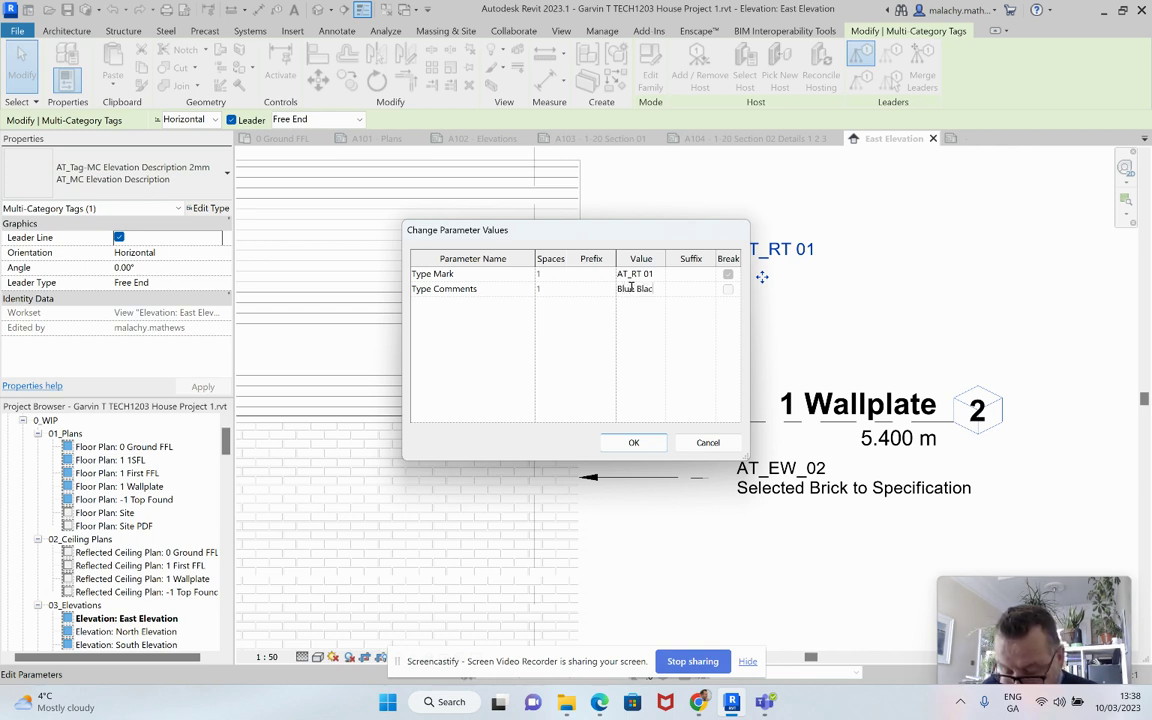
text(k Slat)
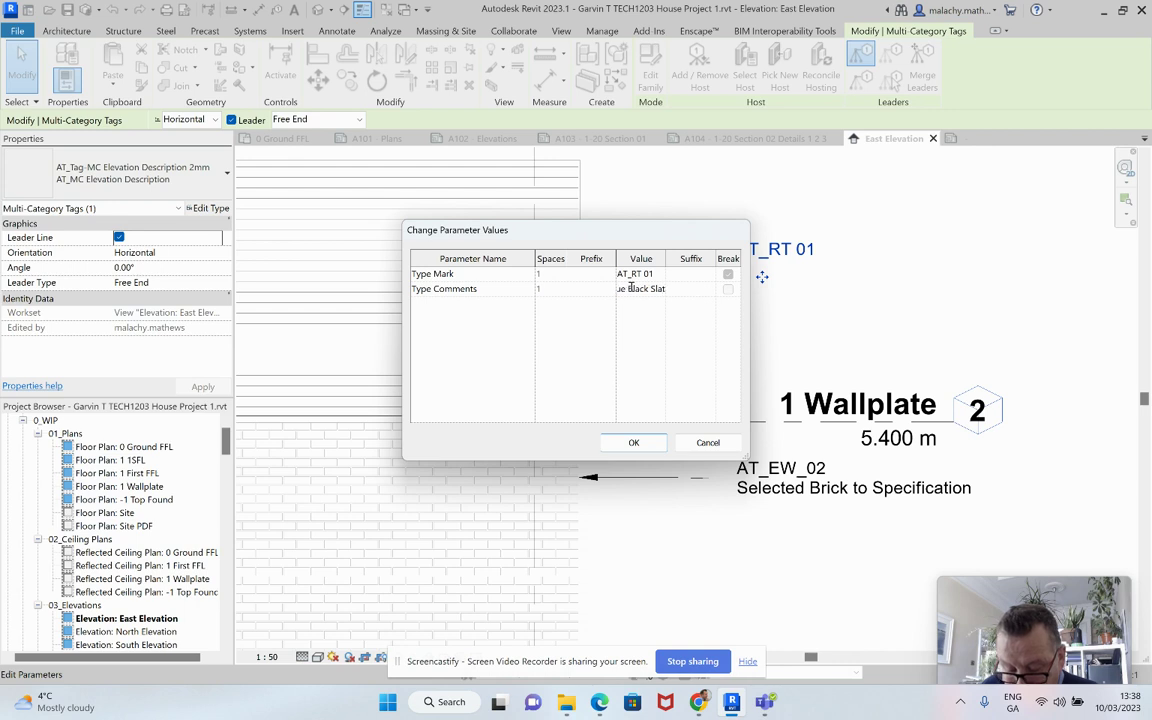
text(e to S)
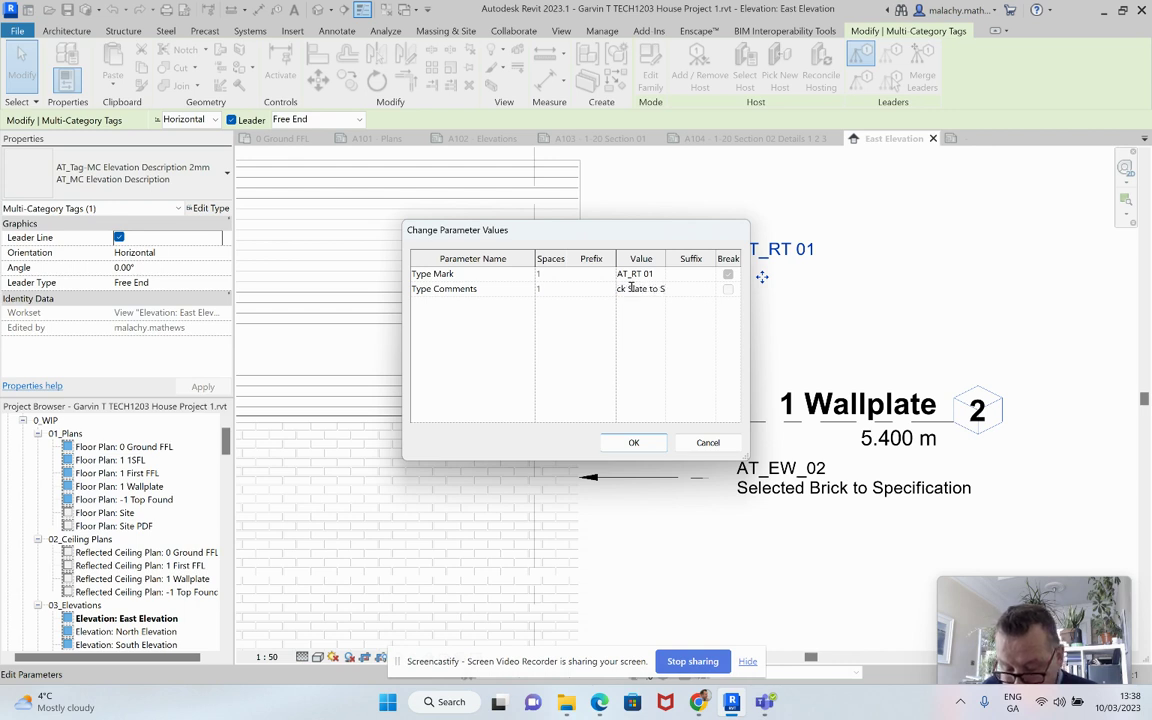
text(pecifi)
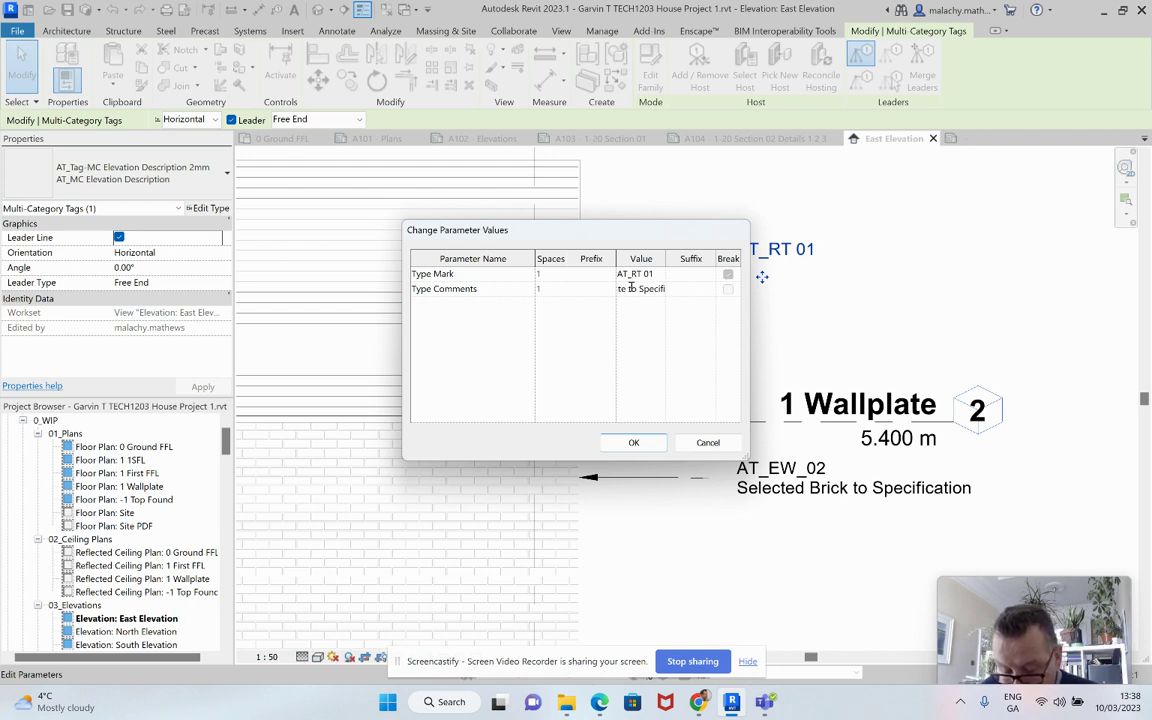
text(caton)
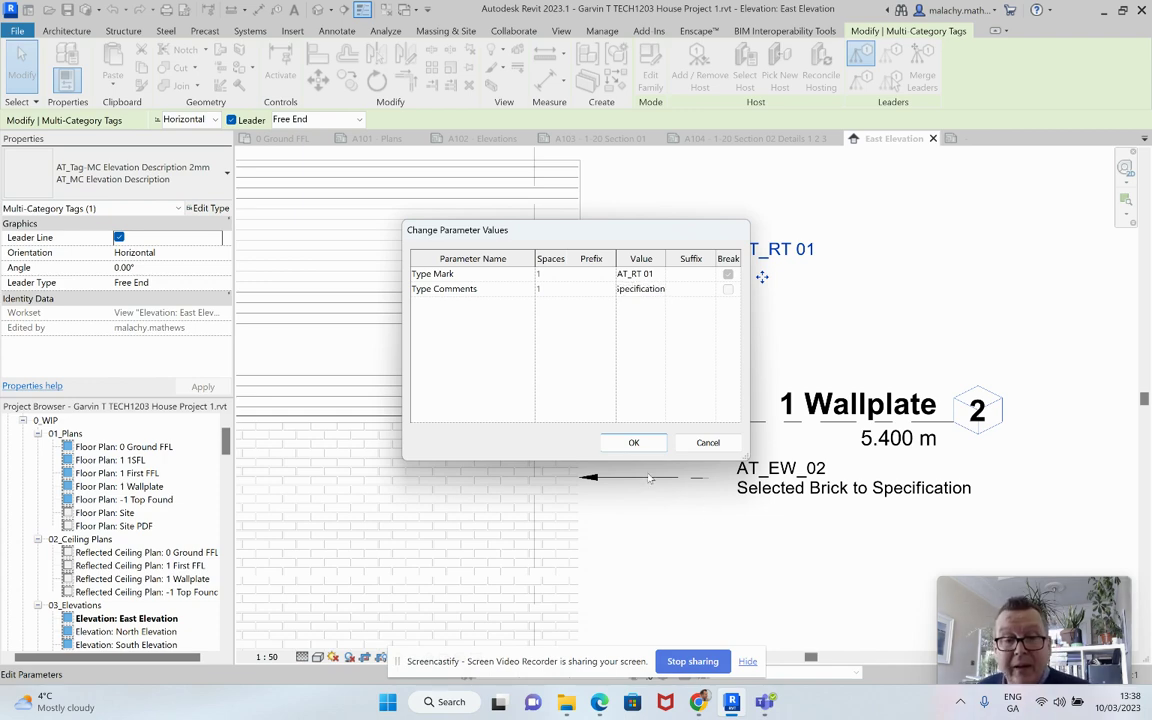
click(634, 442)
click(713, 281)
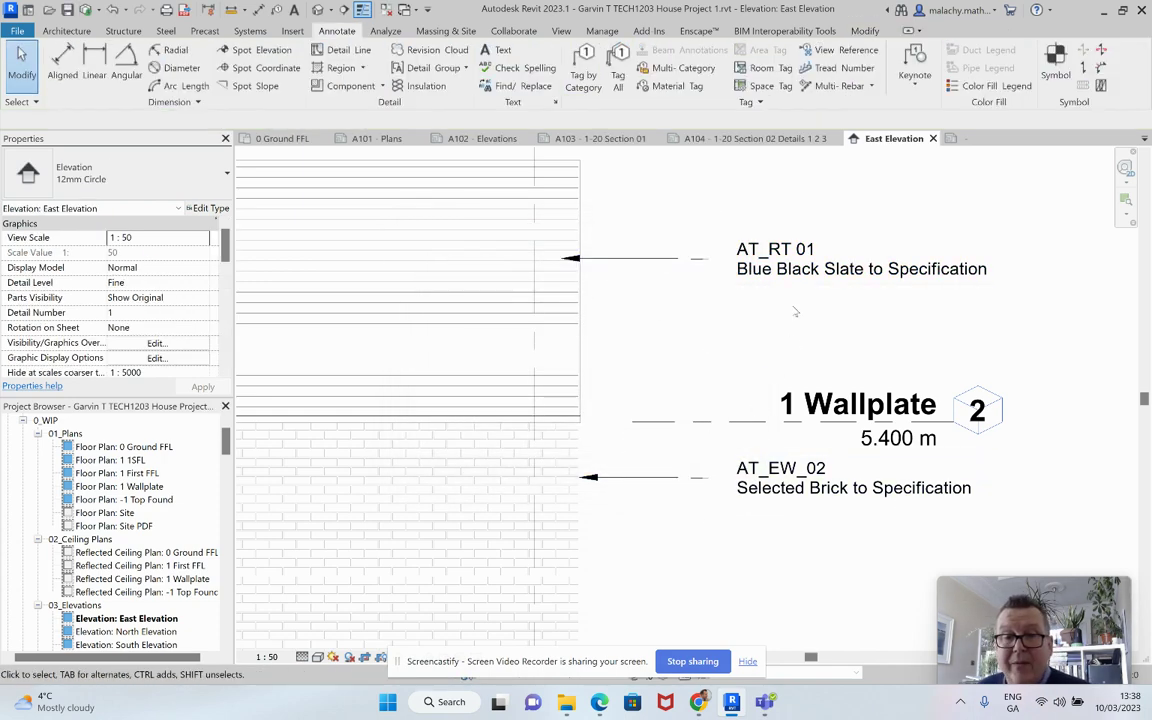
Check the Type Comments and Type Mark in the Roofs model group's type properties against the roof tag.
scroll(675, 309, down, 2)
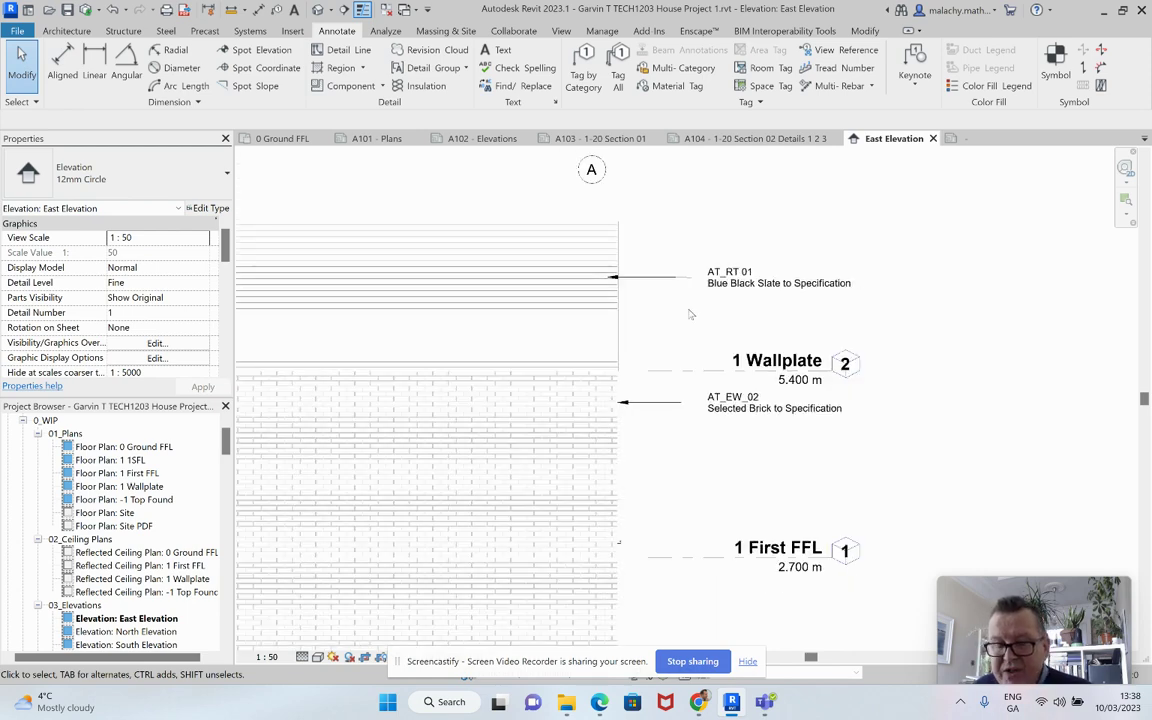
click(623, 306)
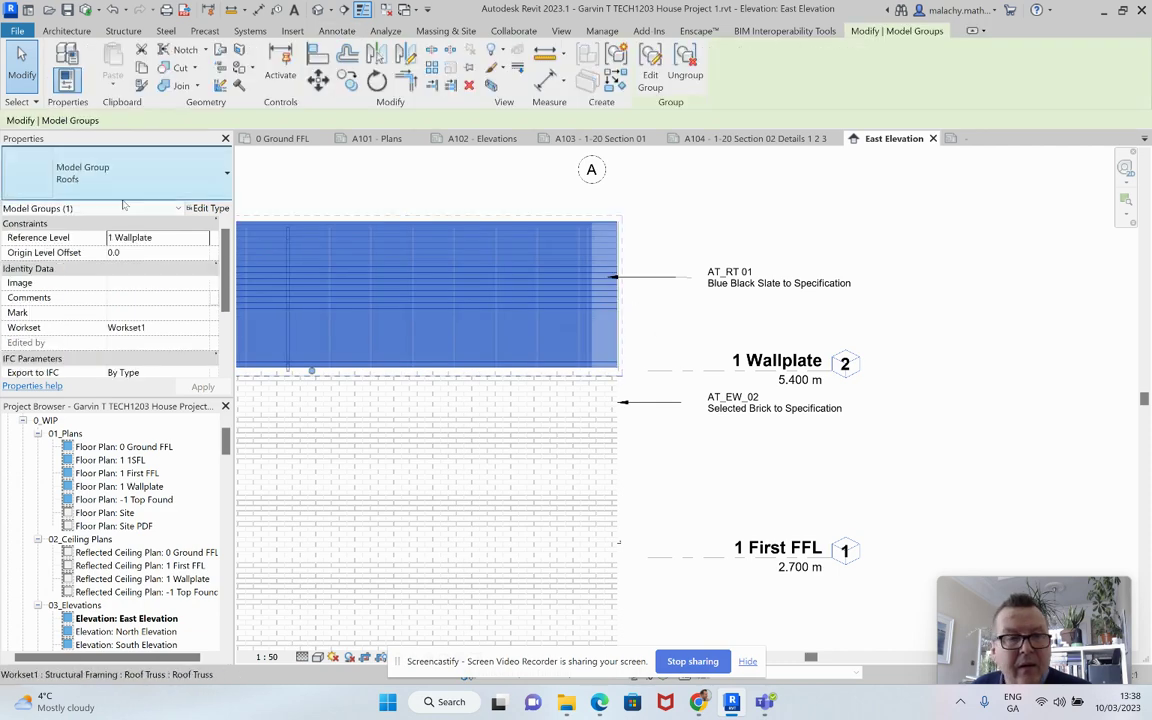
click(208, 208)
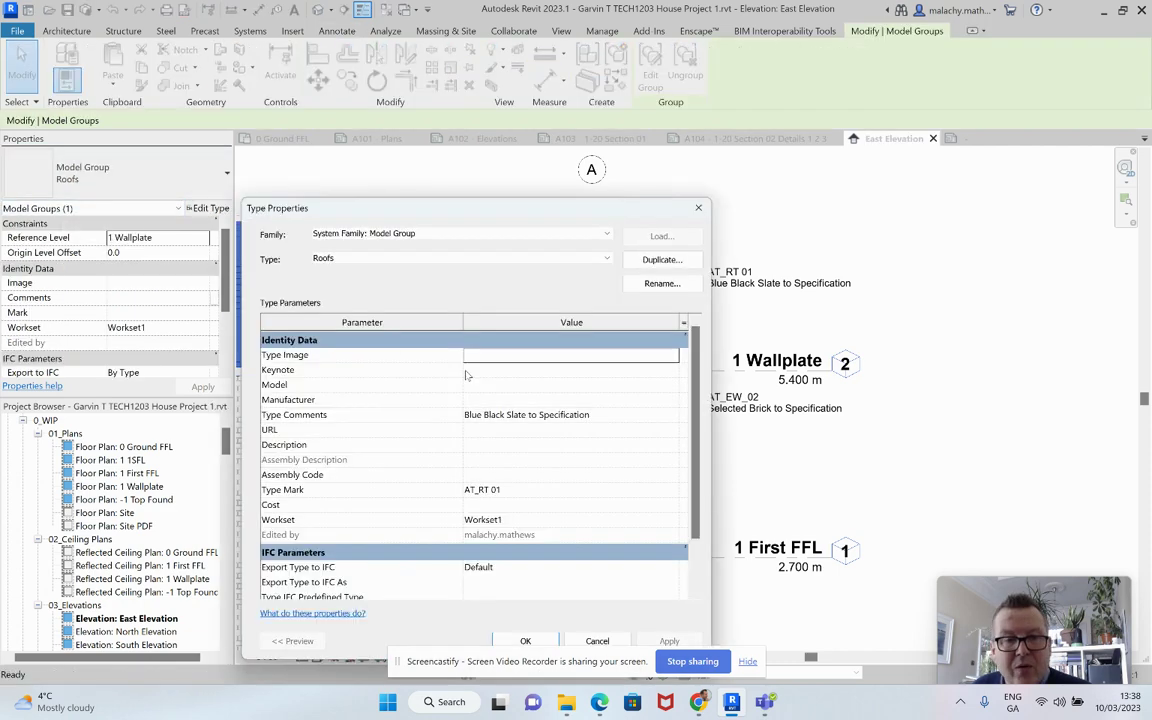
scroll(530, 447, down, 1)
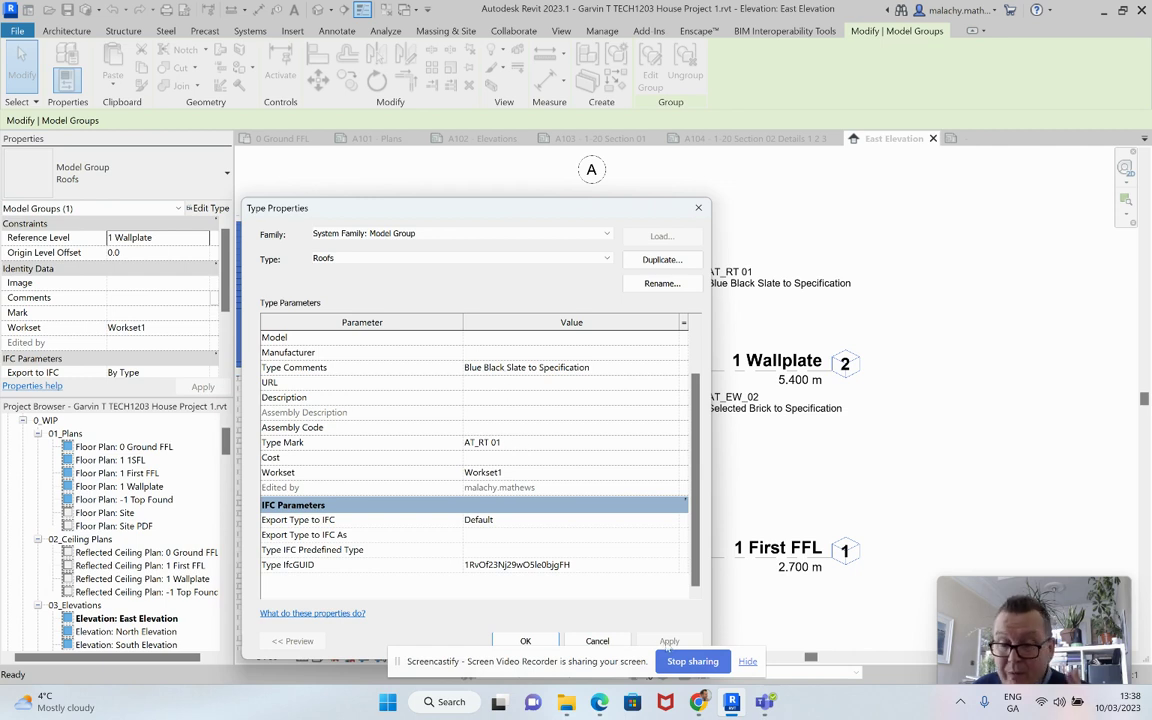
click(524, 640)
click(750, 490)
Open the North Elevation view.
scroll(750, 490, down, 3)
middle_drag(750, 490, 744, 432)
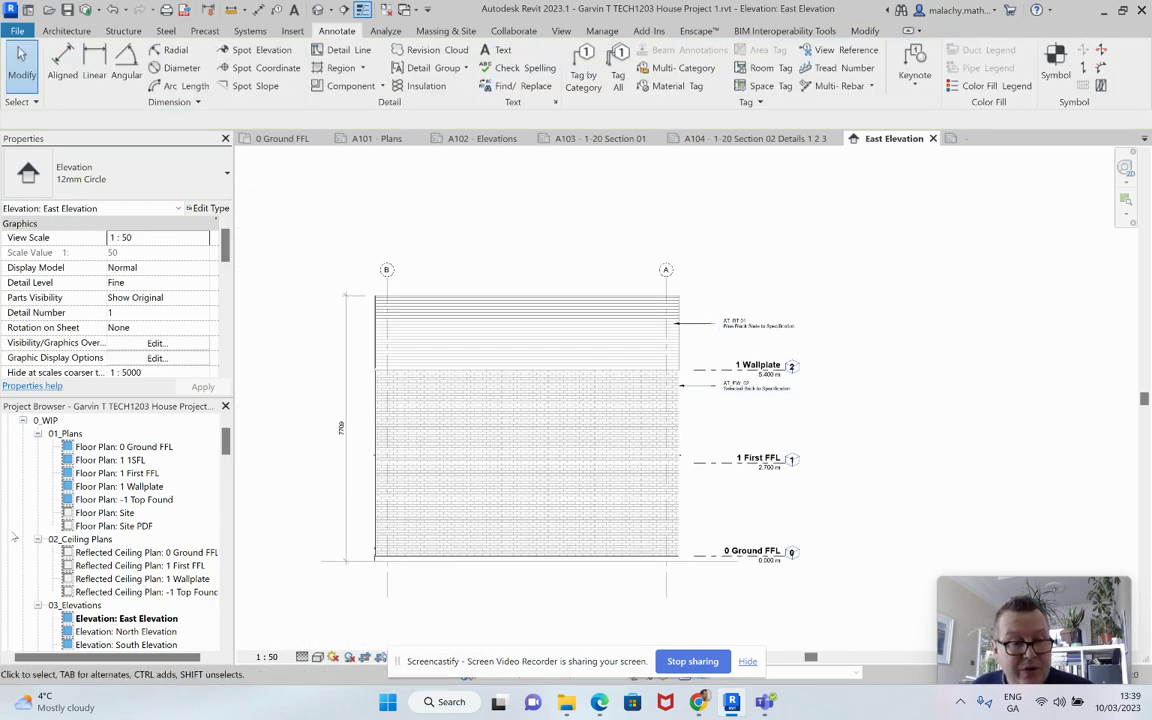
scroll(145, 605, down, 1)
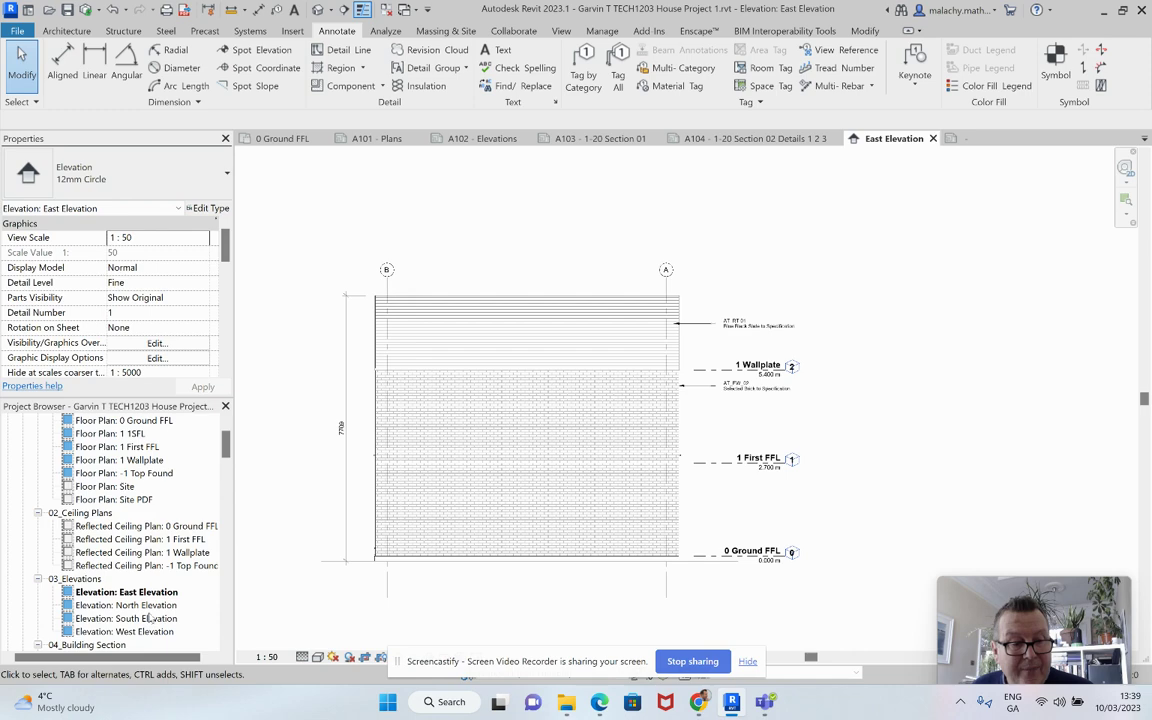
double_click(150, 608)
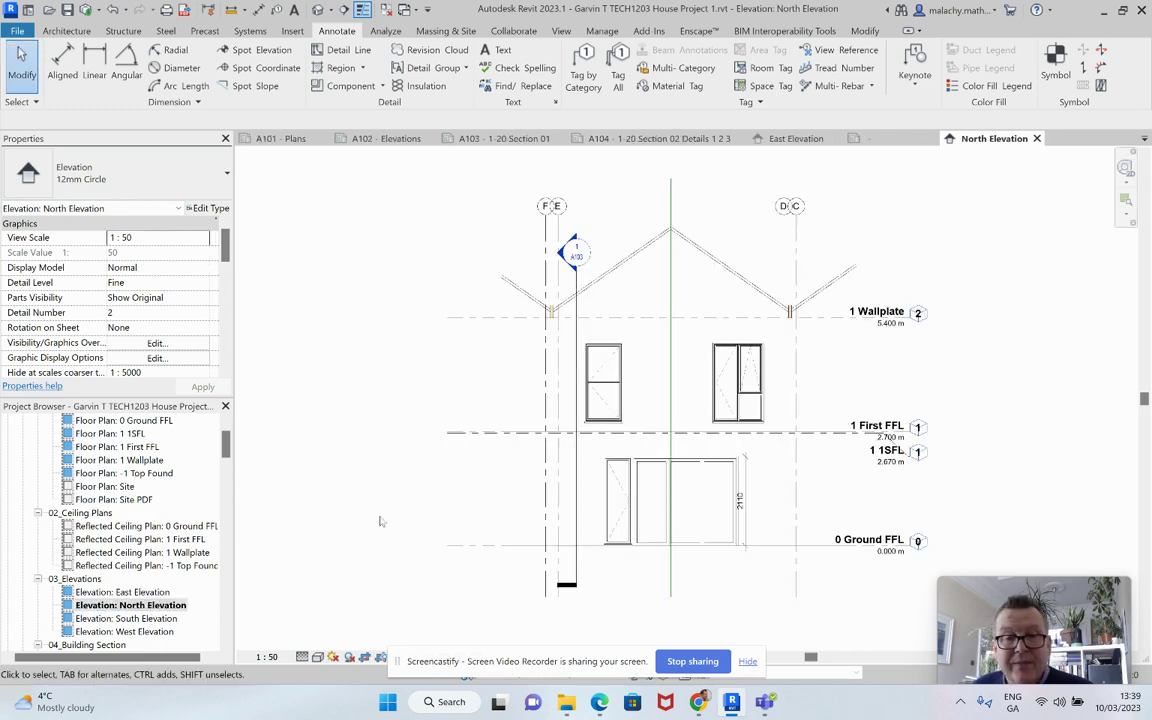
Place a multi-category tag with a free-end leader on the first-floor double casement window, with its text beside the window.
scroll(695, 381, up, 3)
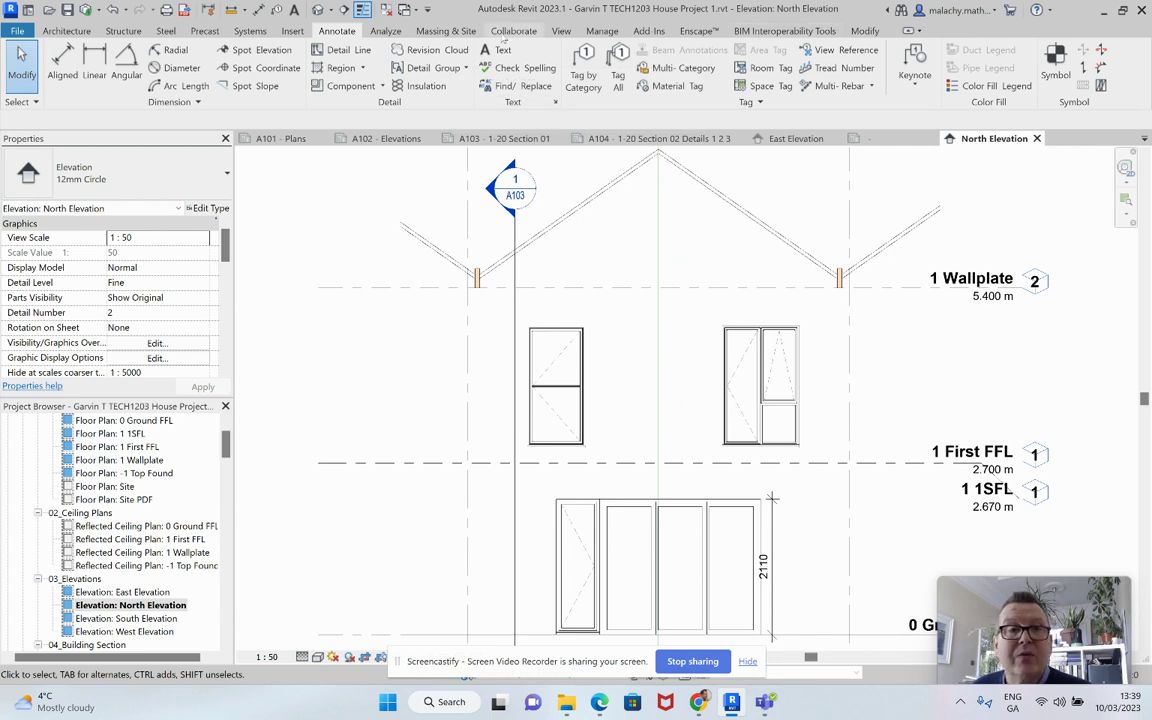
click(683, 68)
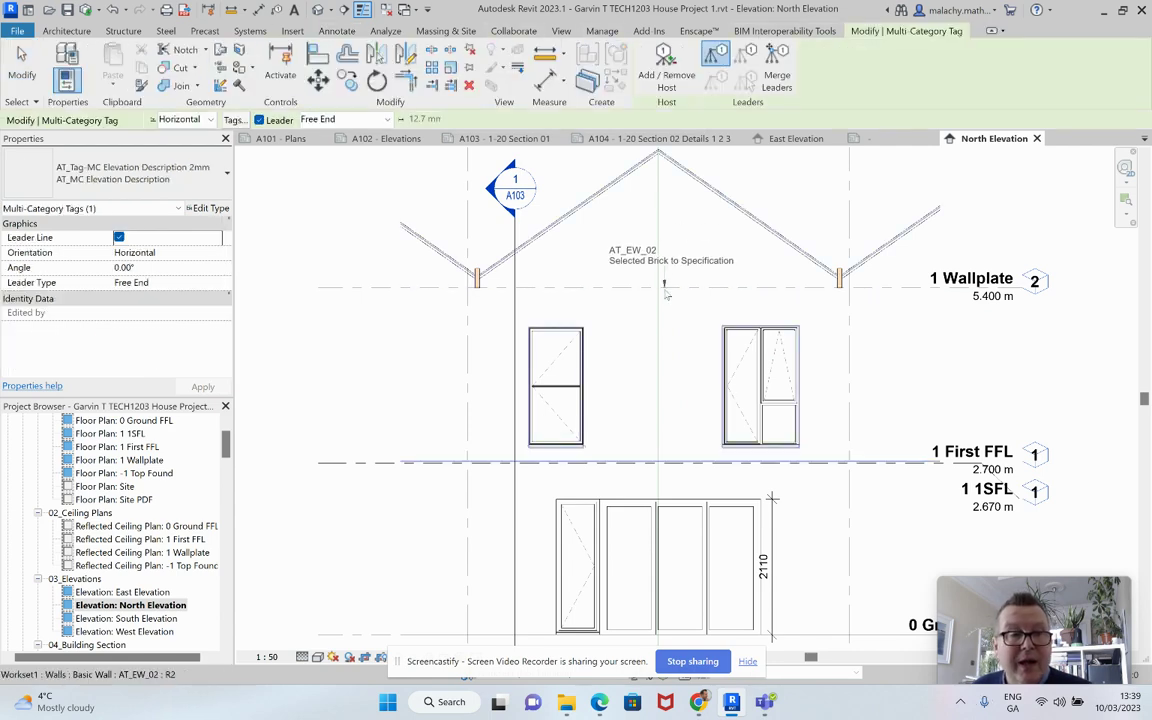
click(859, 392)
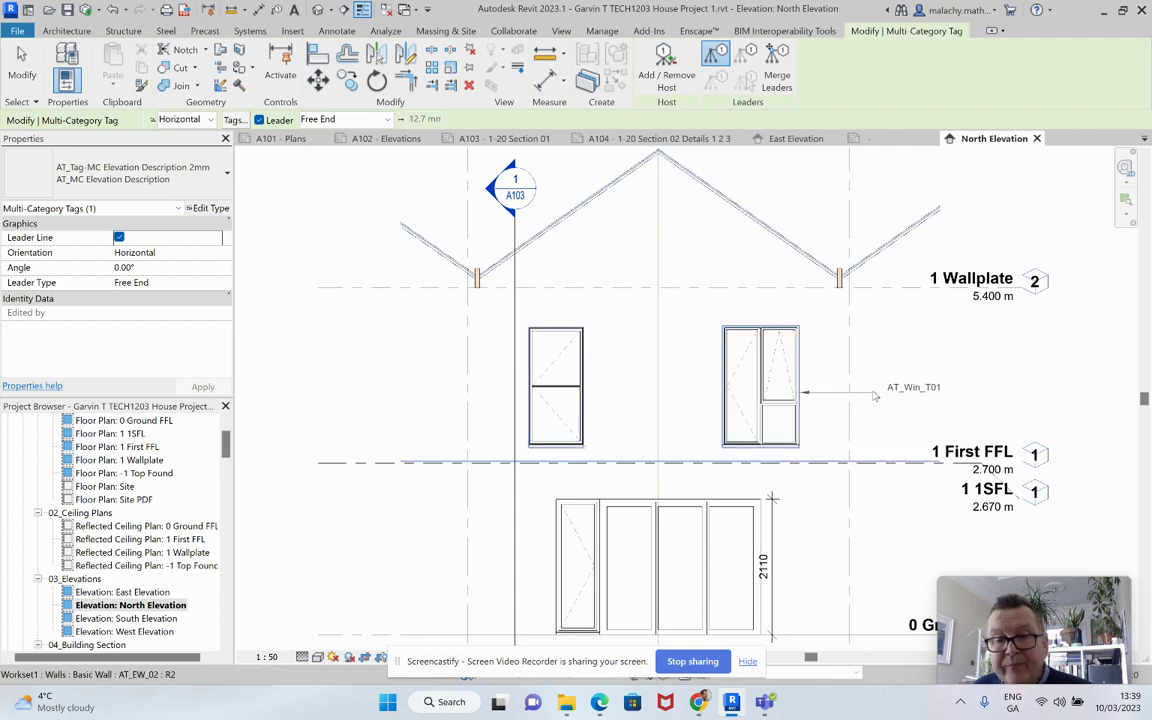
click(873, 392)
key(Escape)
key(Escape)
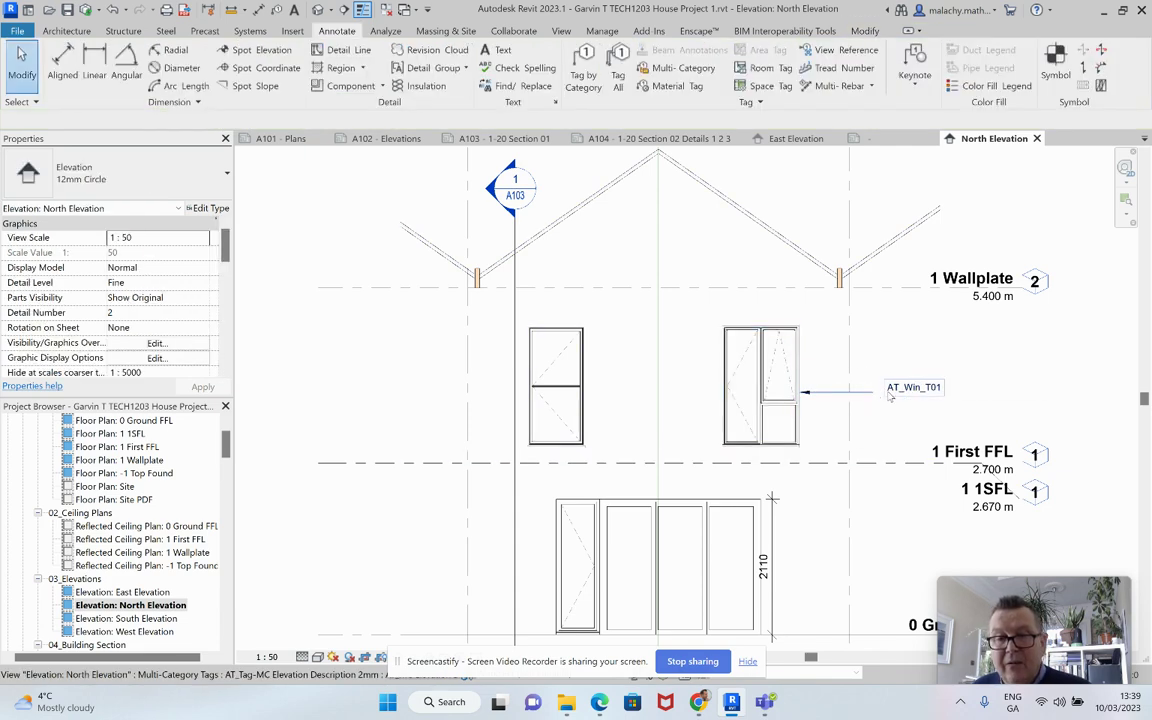
Open the type properties of the tagged first-floor double casement window at its Type Comments.
click(801, 415)
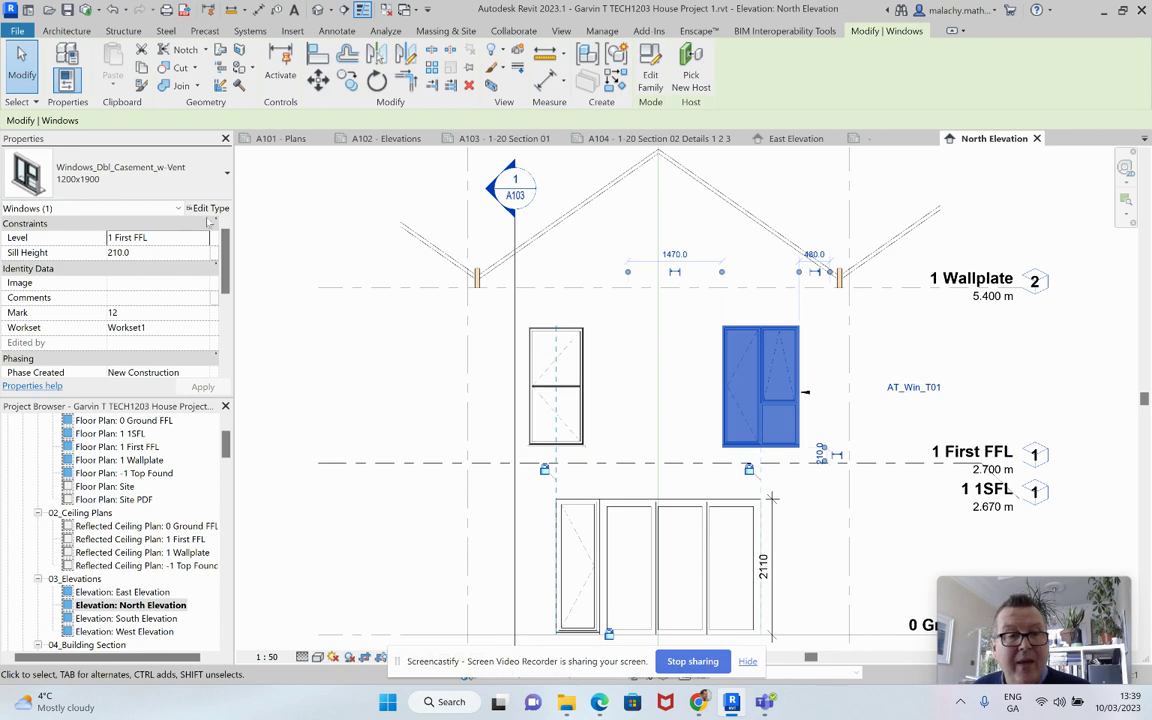
click(210, 208)
scroll(584, 507, down, 6)
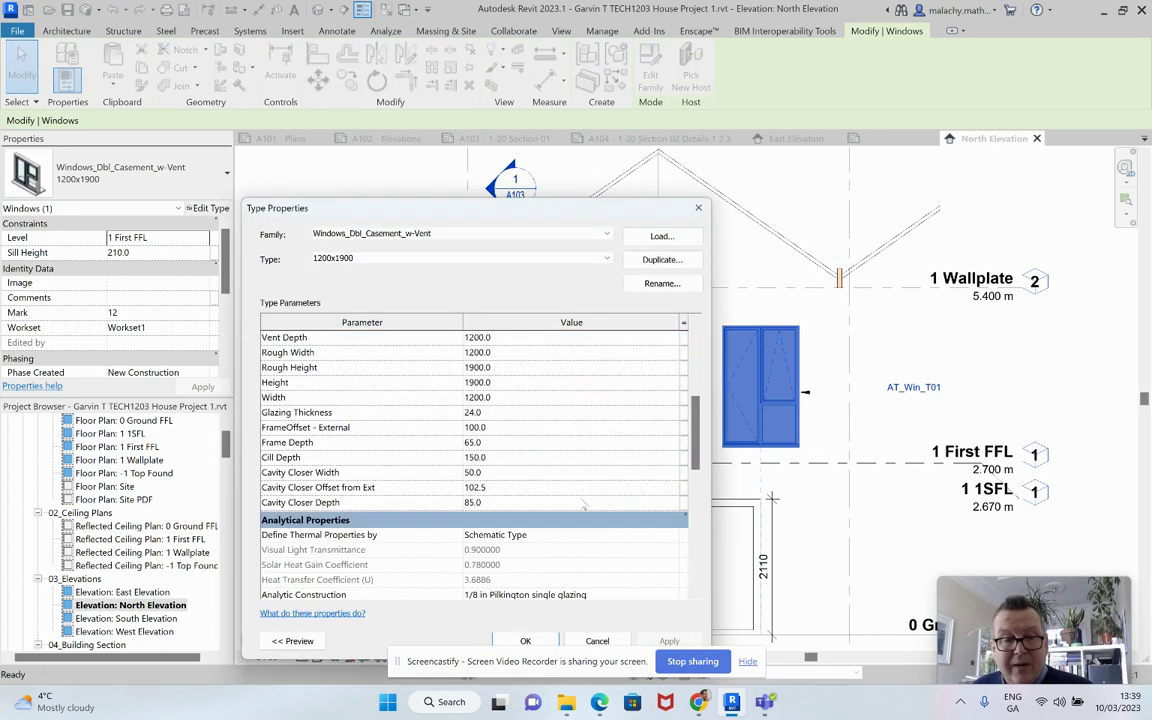
scroll(584, 507, down, 3)
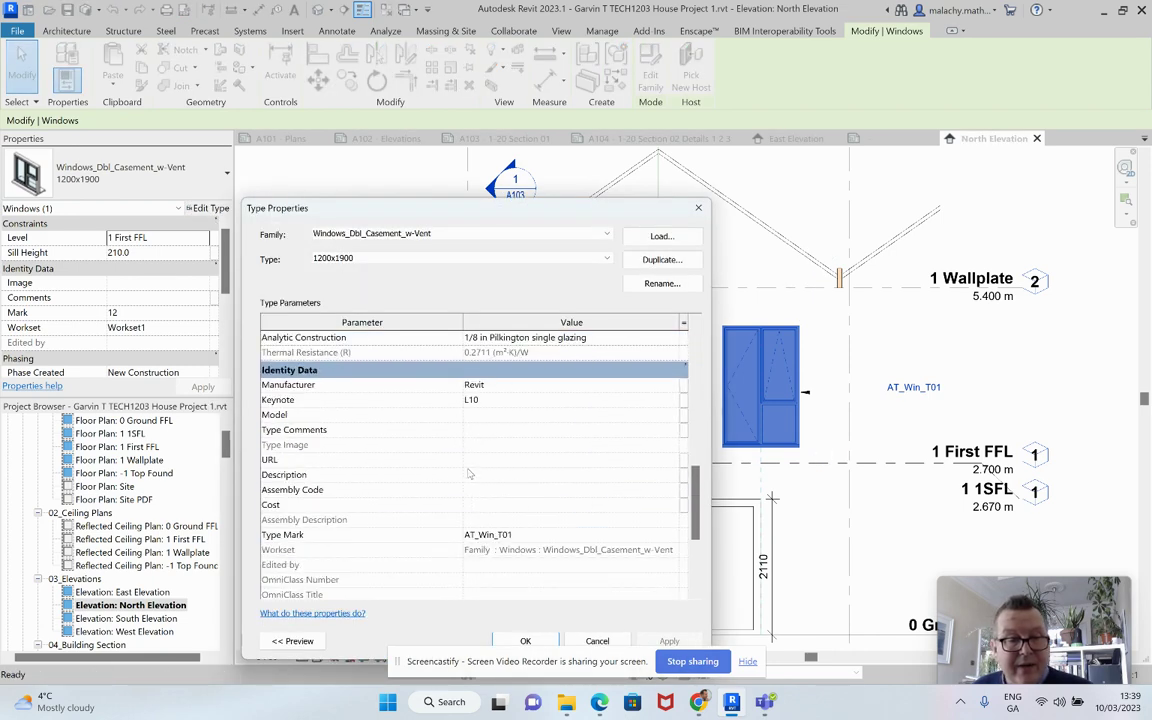
click(478, 430)
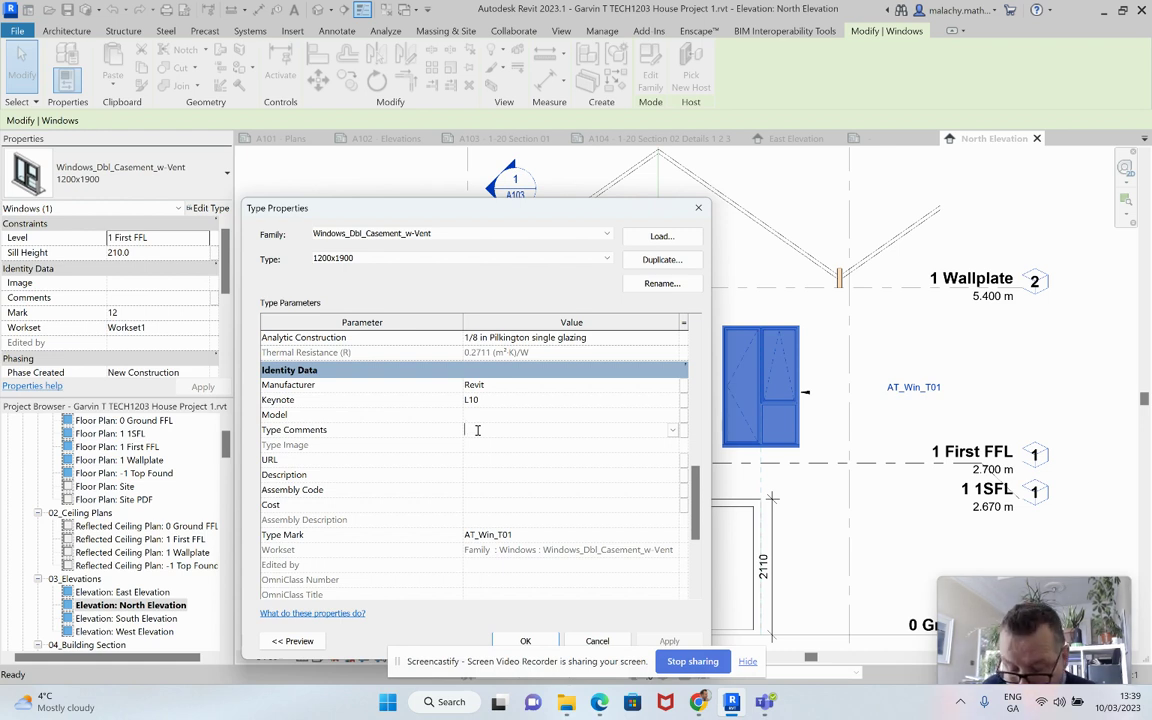
text(S)
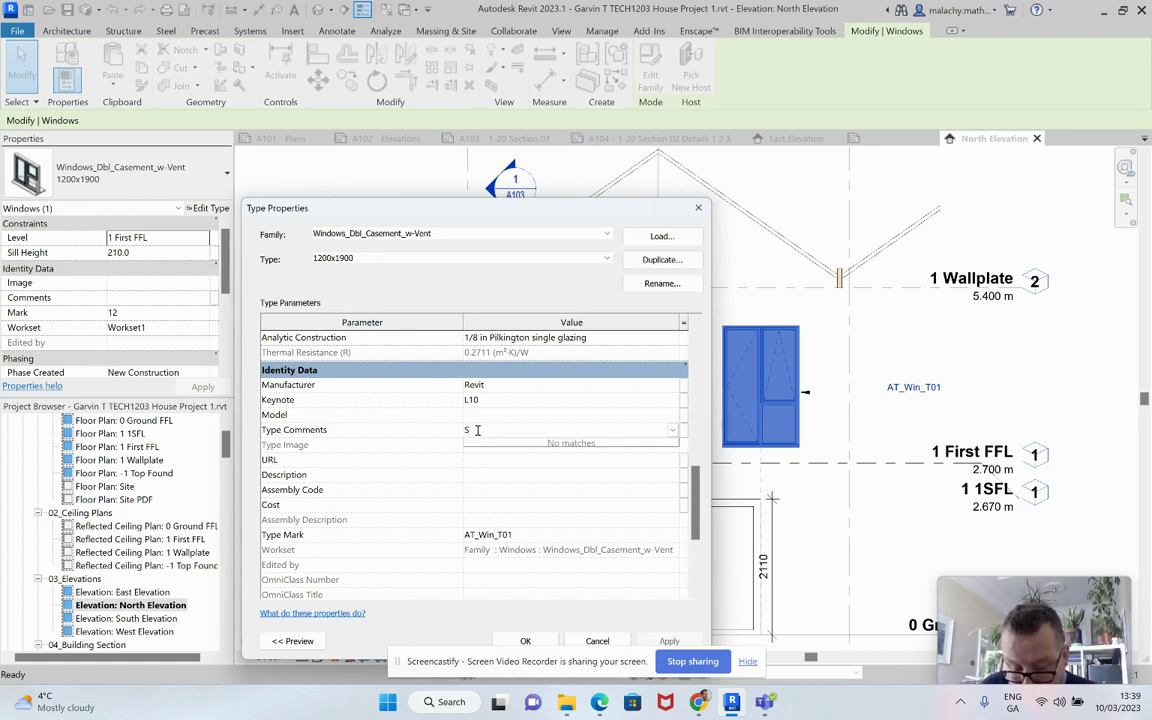
text(elf cd Al)
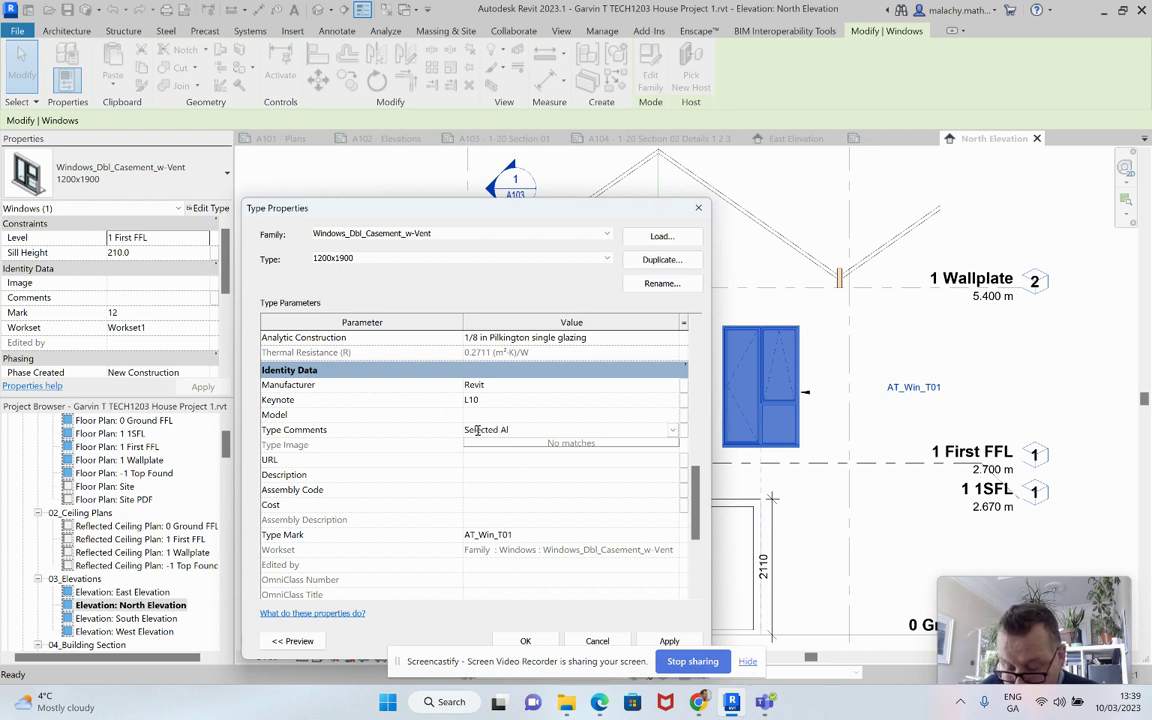
text(u)
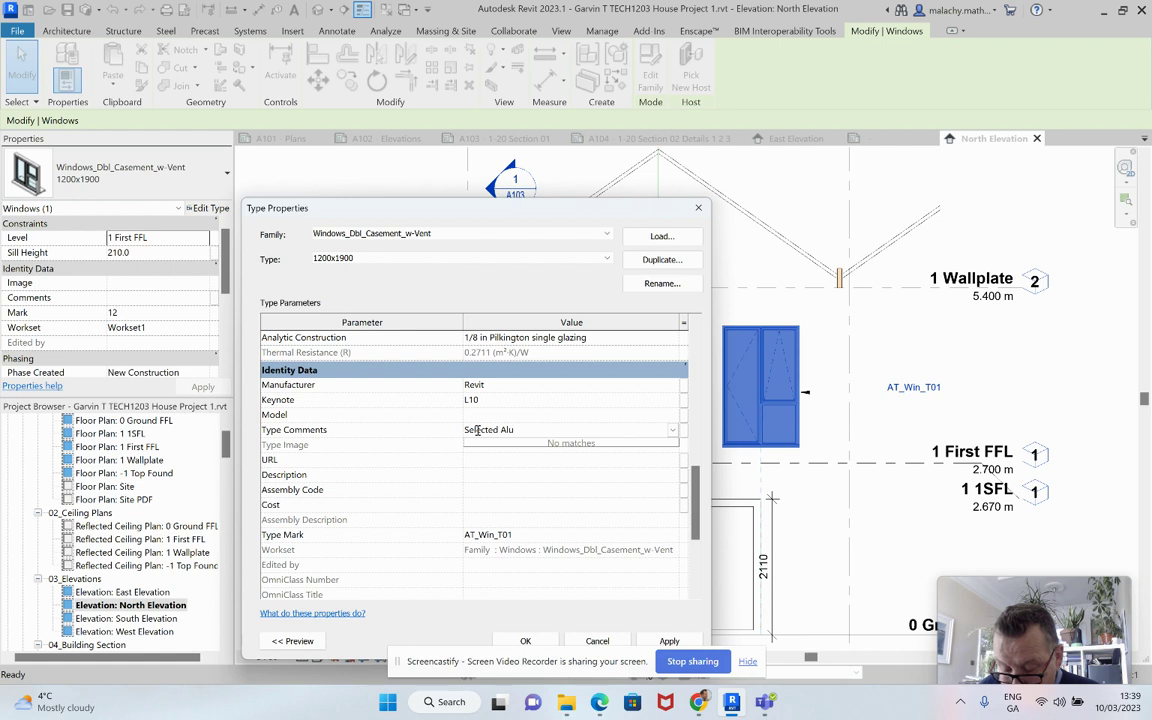
text(miniun)
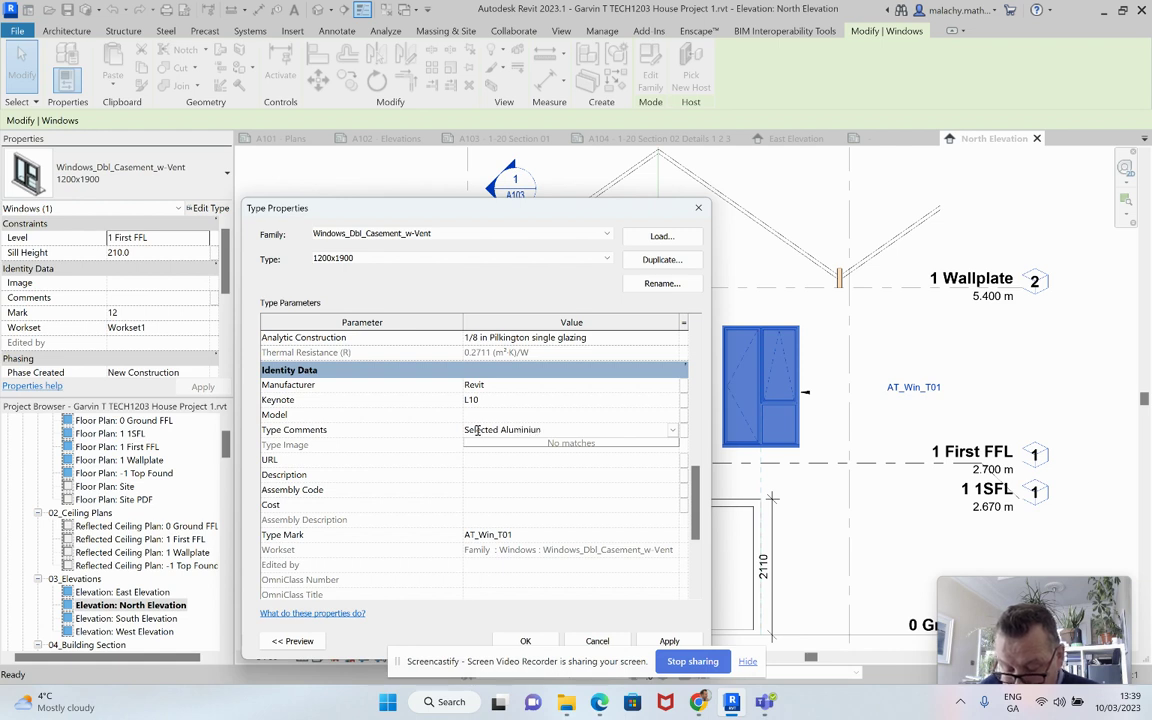
text( te)
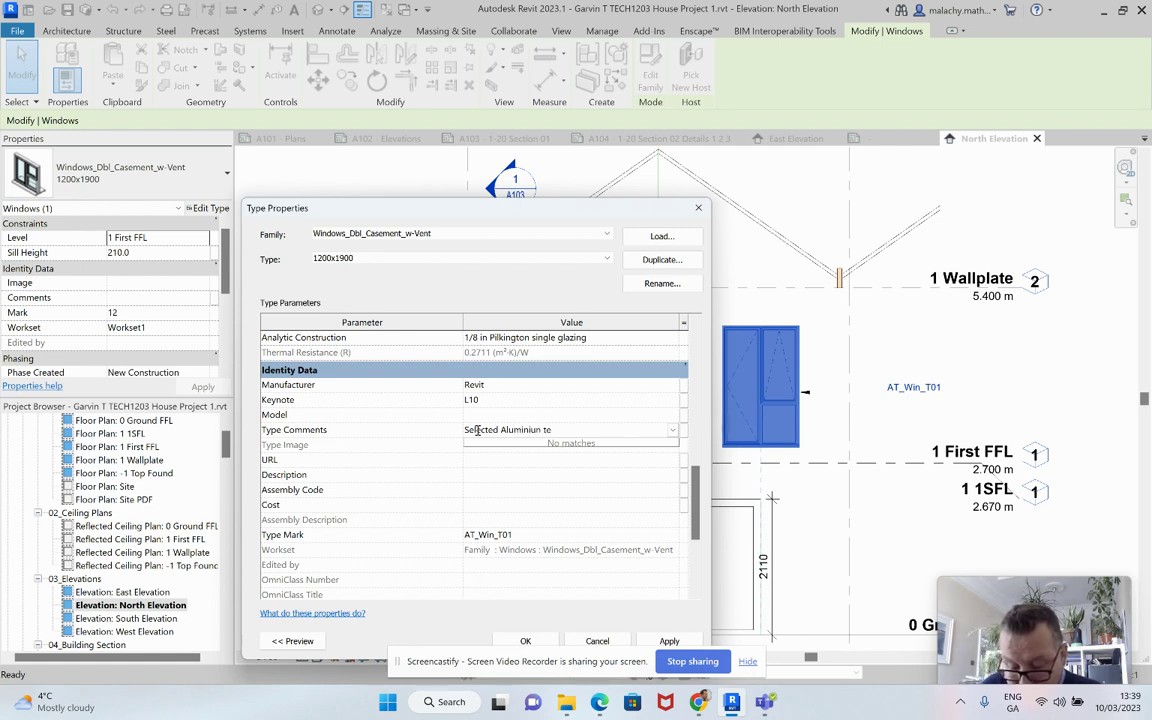
text(rmally broke)
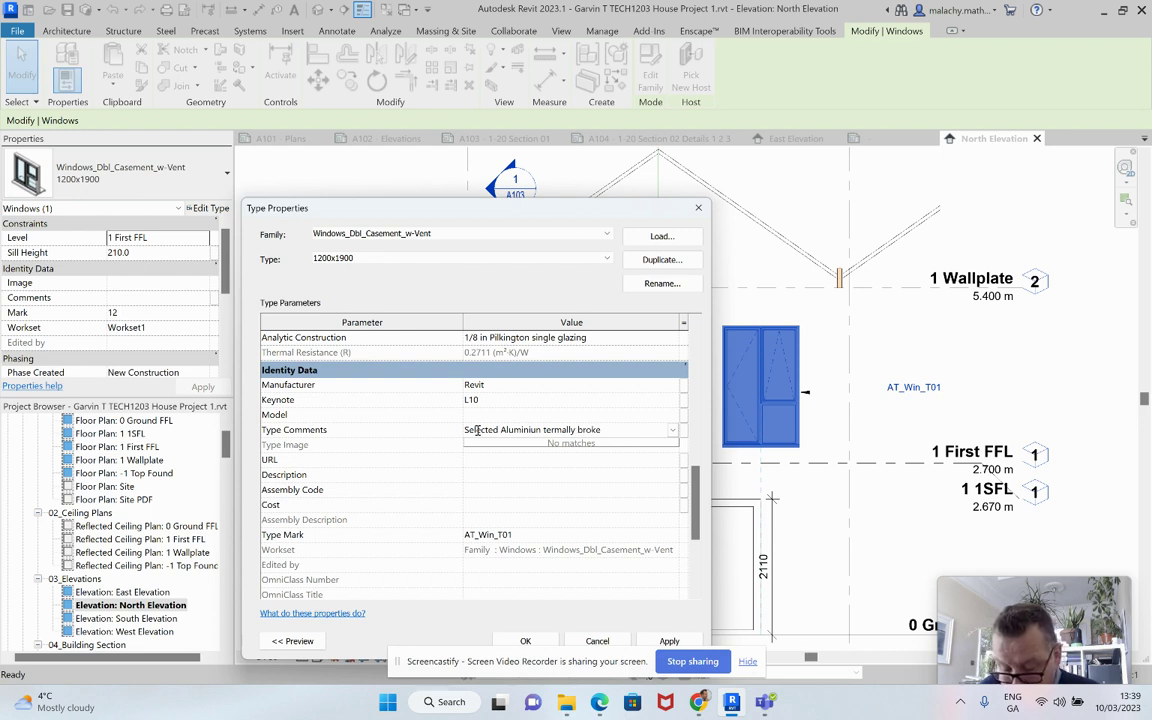
key(BackSpace)
key(BackSpace)
key(BackSpace)
key(BackSpace)
key(BackSpace)
key(BackSpace)
key(BackSpace)
key(BackSpace)
key(BackSpace)
key(BackSpace)
key(BackSpace)
key(BackSpace)
key(BackSpace)
key(BackSpace)
key(BackSpace)
key(BackSpace)
key(BackSpace)
key(BackSpace)
key(BackSpace)
key(BackSpace)
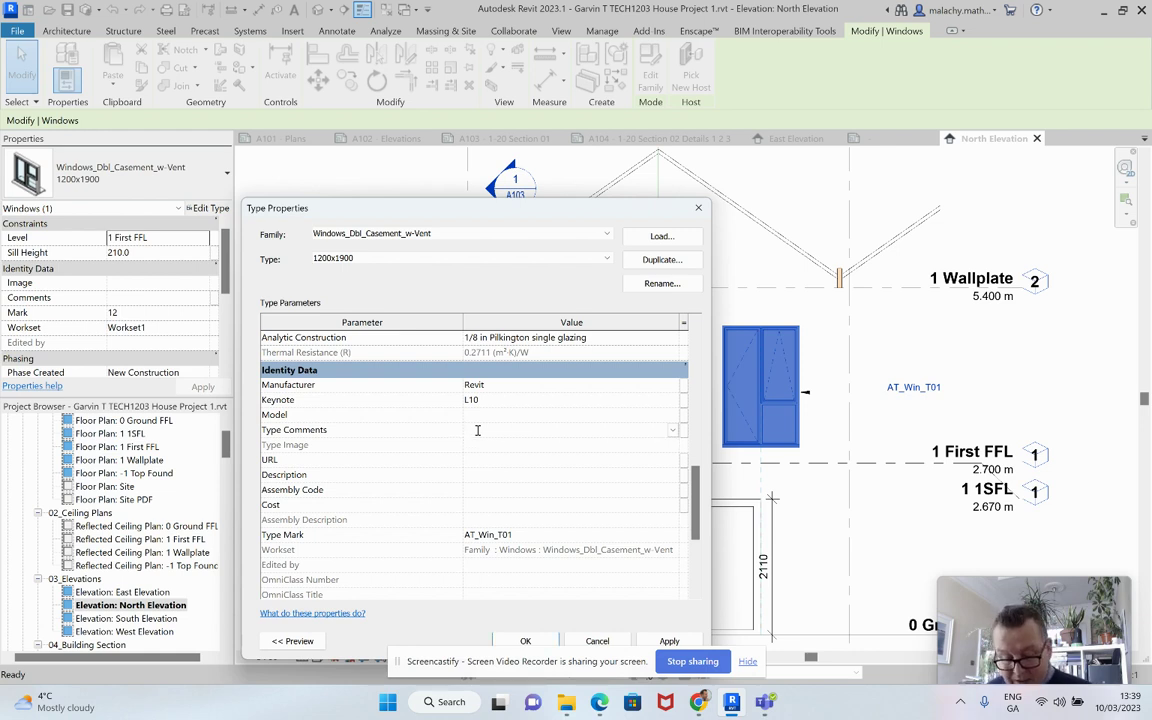
Set the double casement window's Type Comments to "Aluminum Framed window unit to specfied colour" and apply it to the window type.
text(Alu)
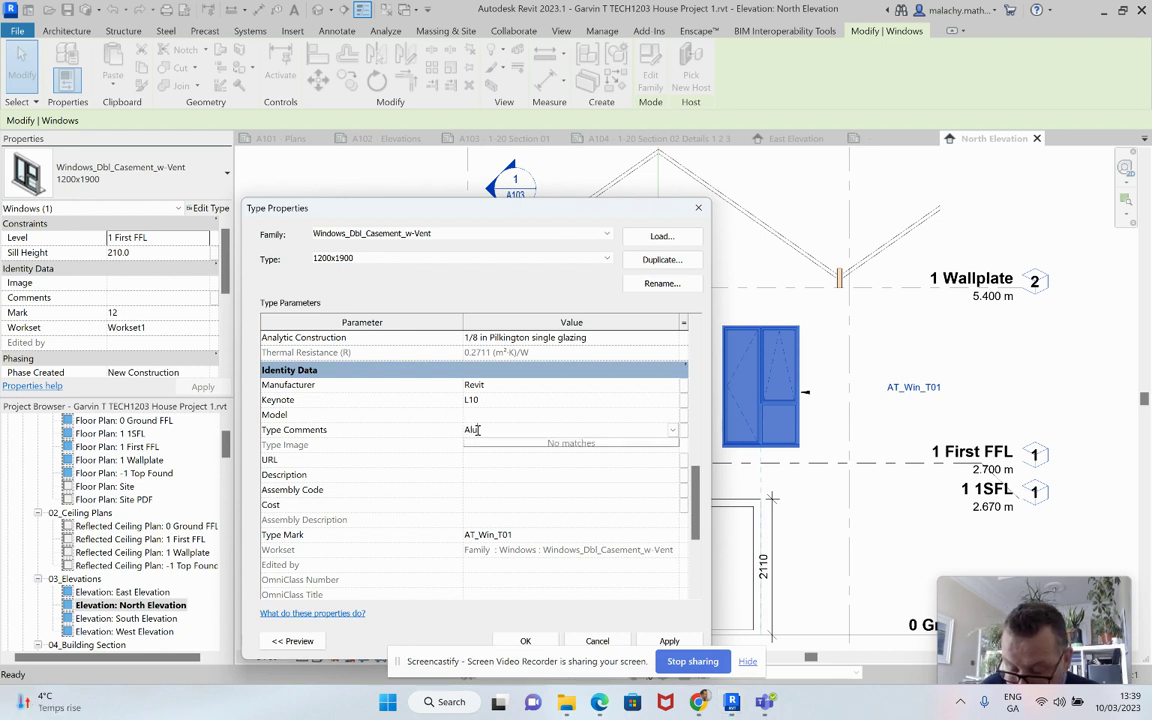
text(minum)
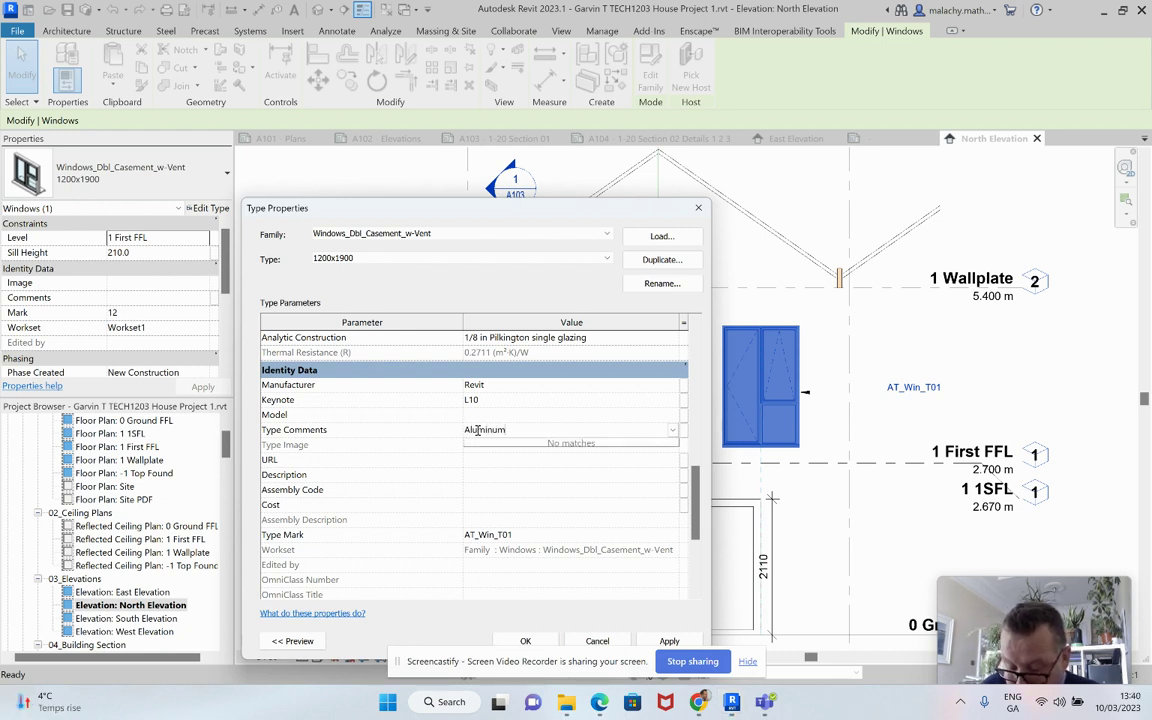
text( Framed)
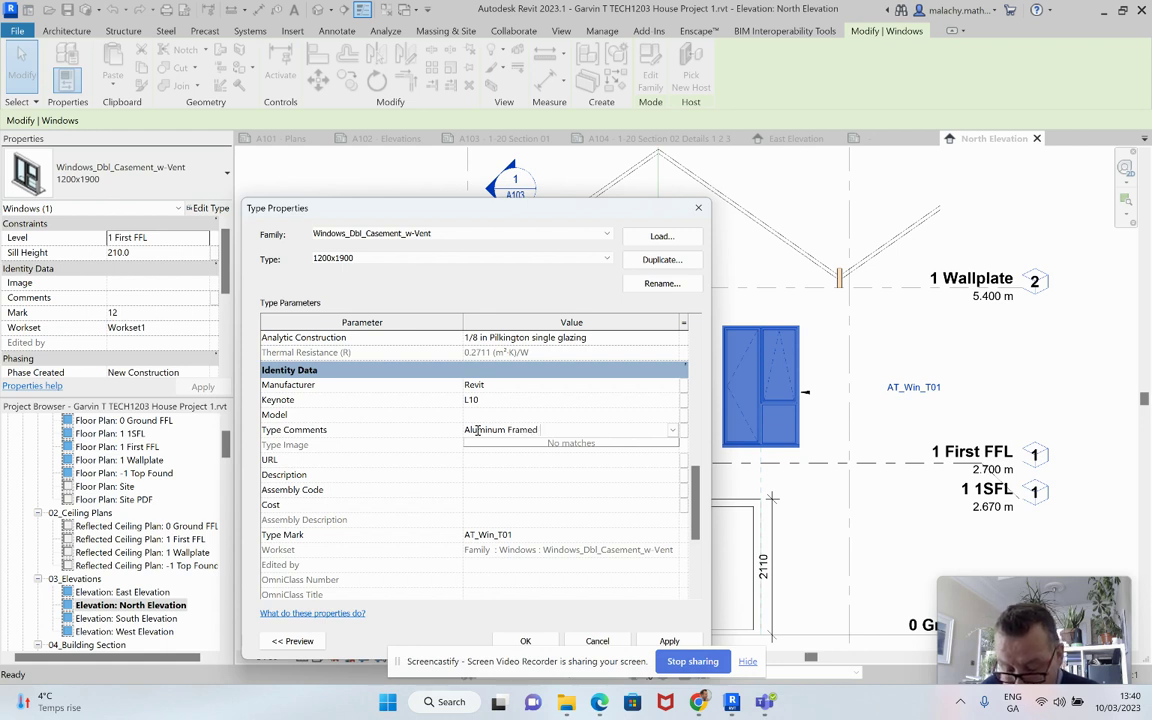
text( window)
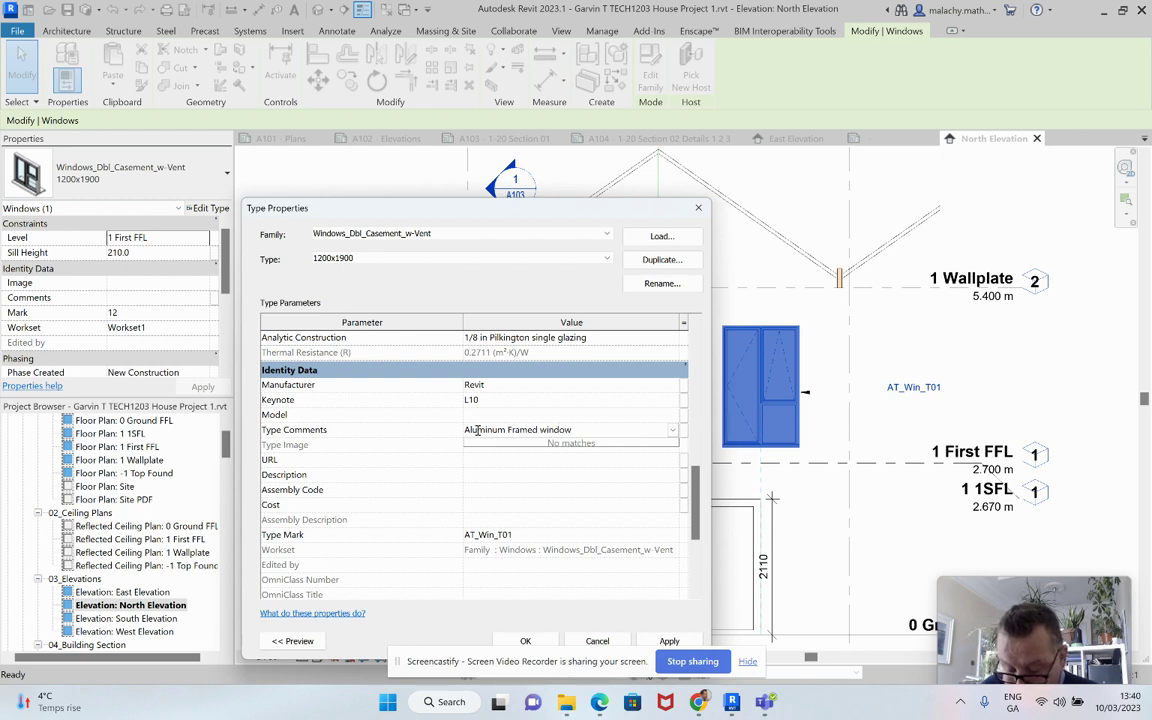
text( unit)
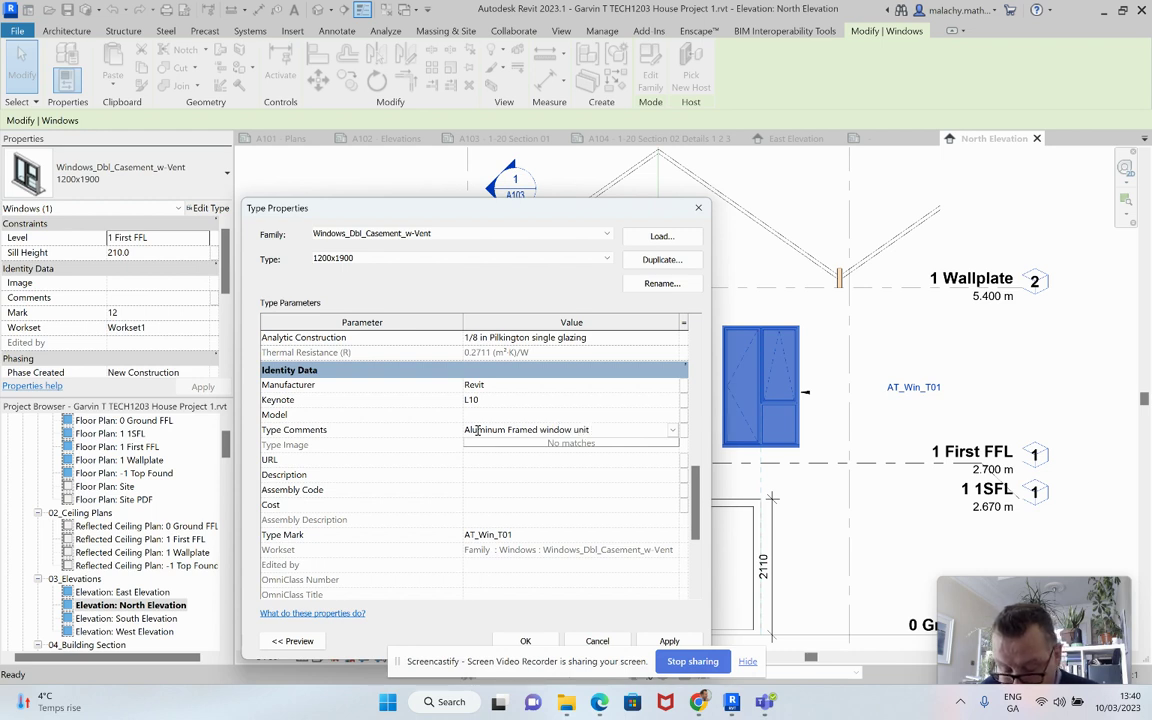
text( to)
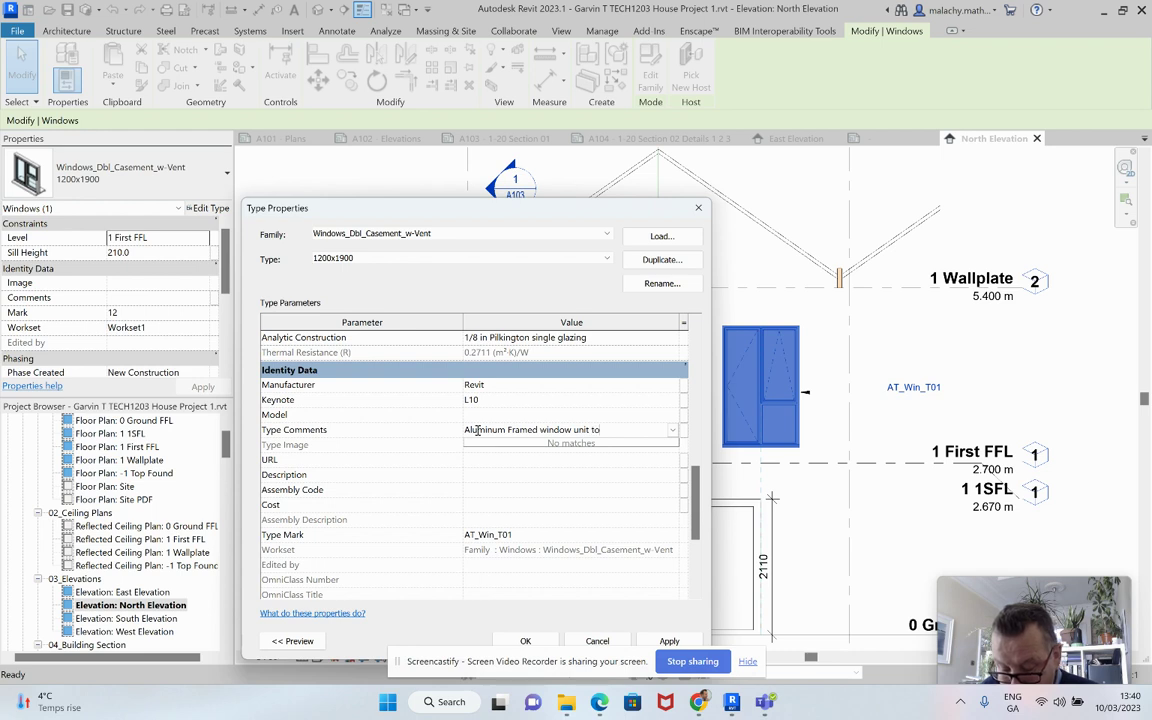
text( specifi)
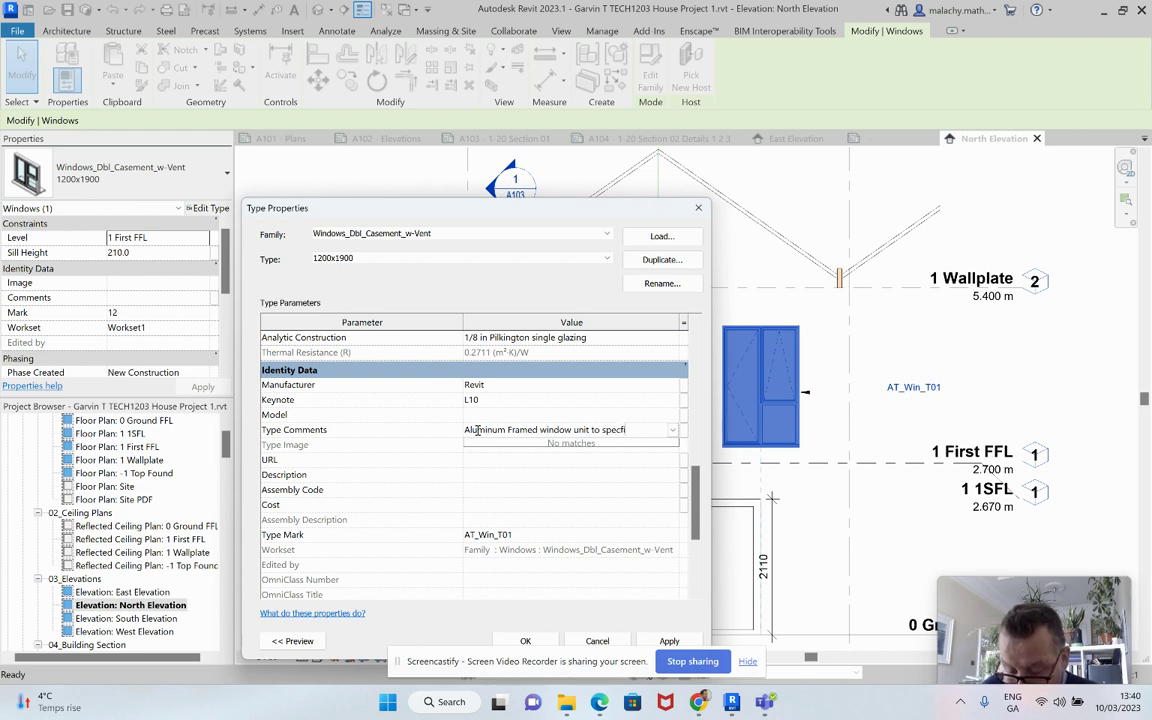
text(ed col)
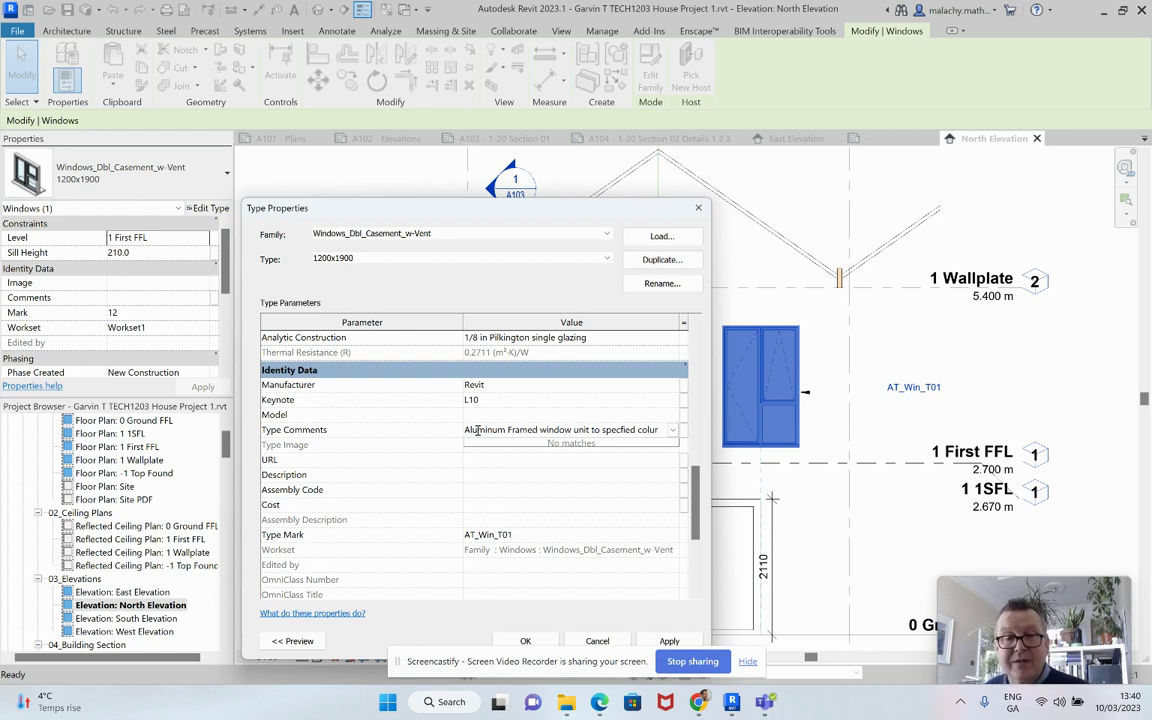
text(ur)
key(BackSpace)
key(BackSpace)
text(o)
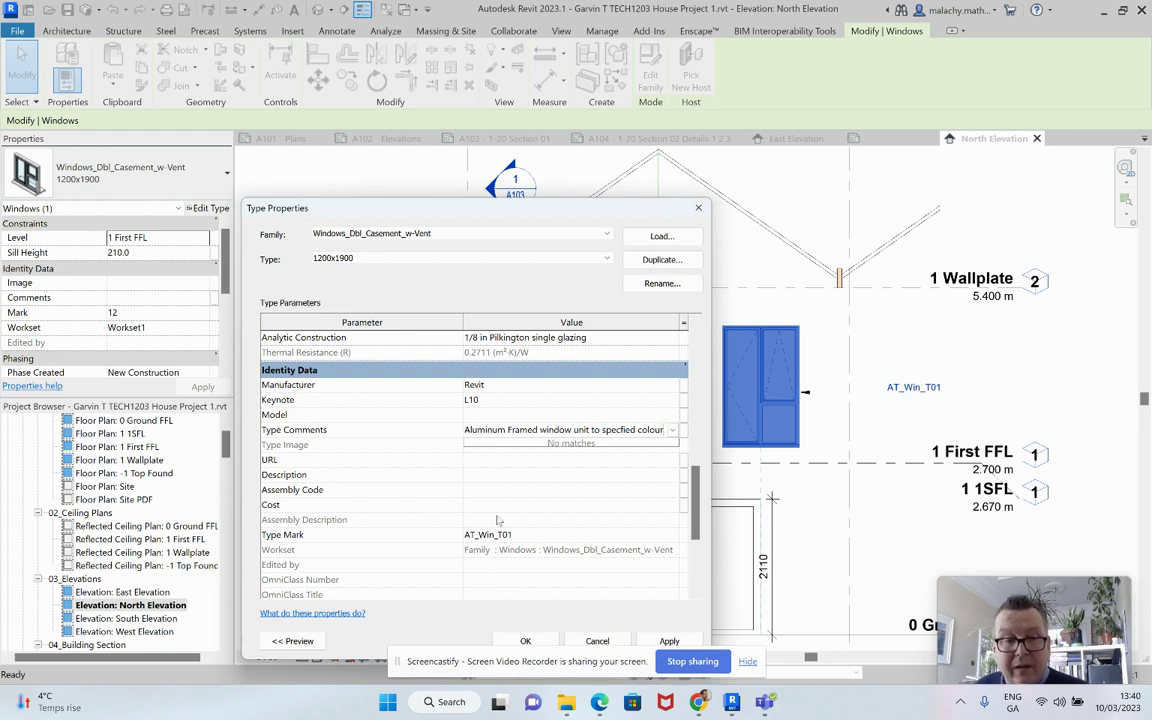
click(539, 642)
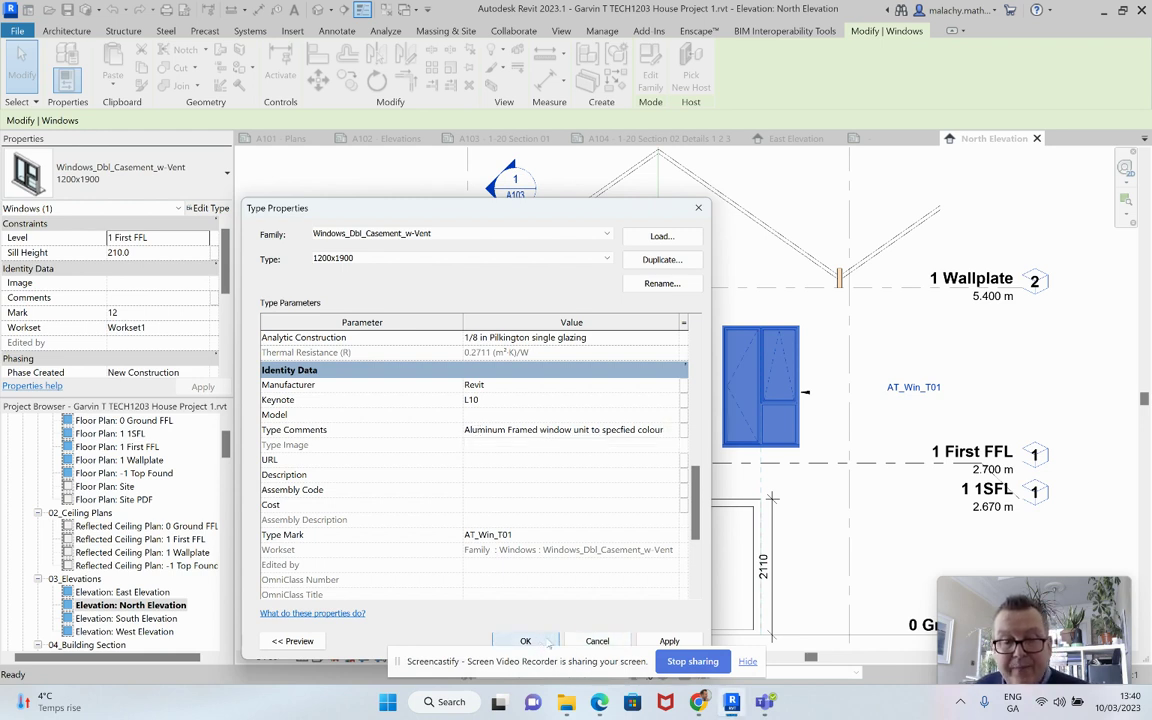
click(548, 643)
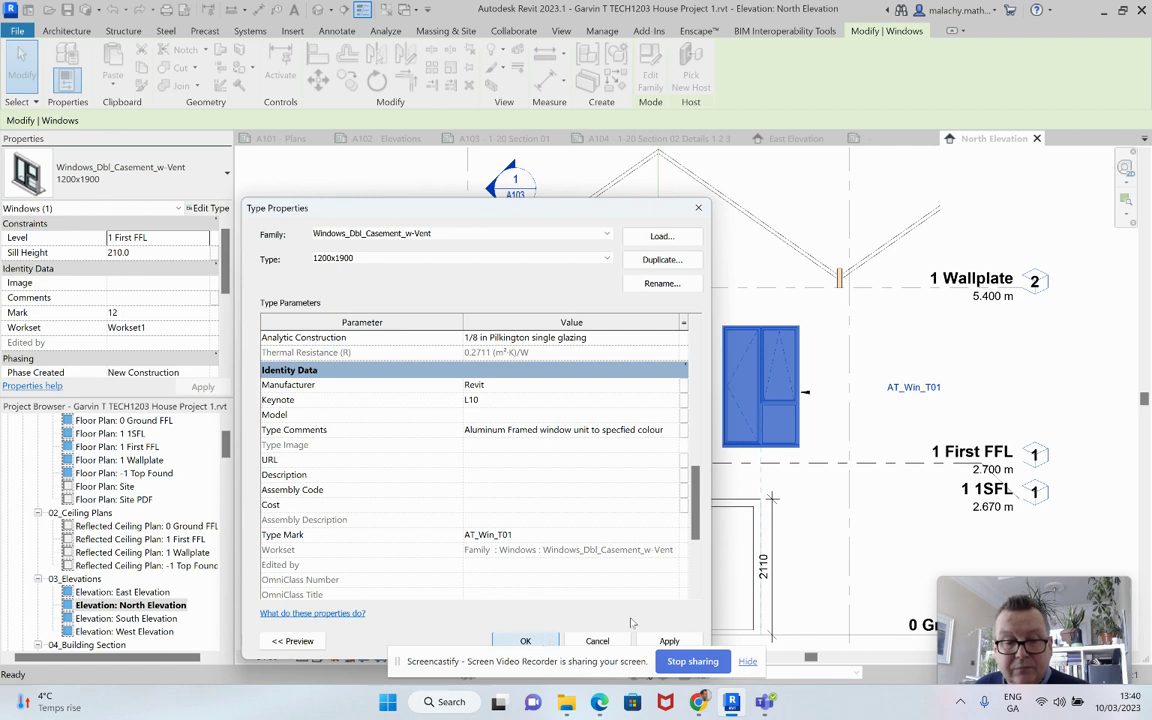
click(681, 522)
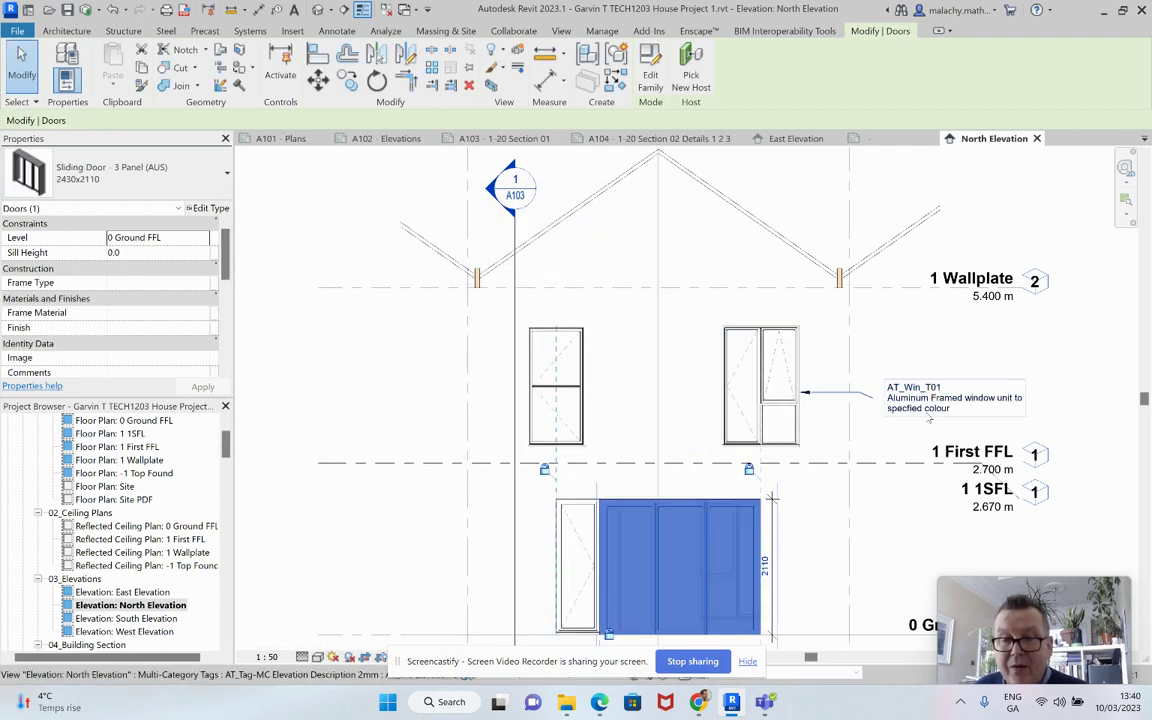
scroll(918, 428, down, 2)
click(903, 500)
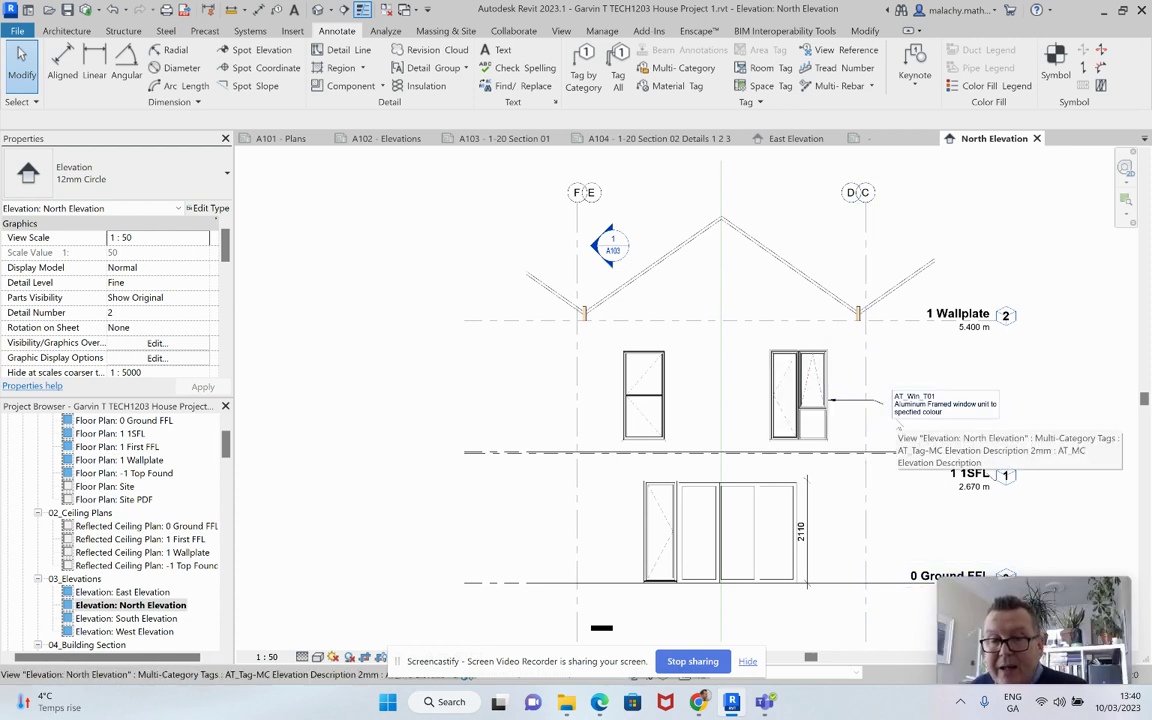
Open sheet A102 - Elevations and examine the window tag in the North Elevation viewport.
click(386, 138)
scroll(595, 505, up, 3)
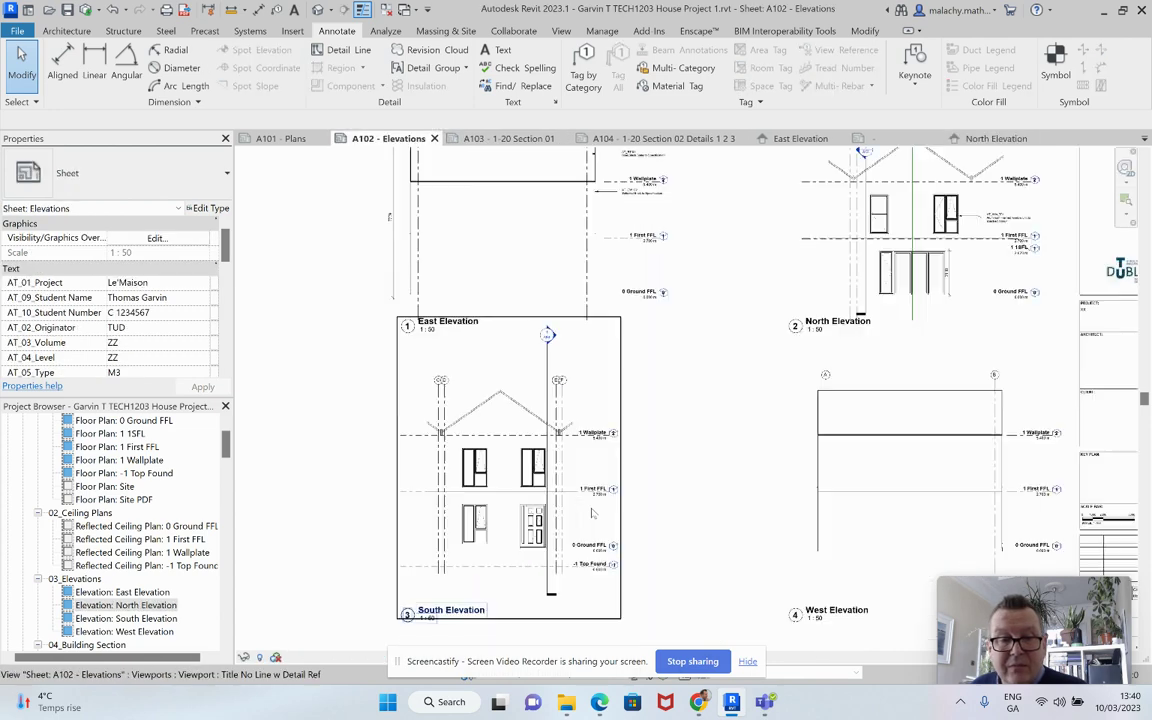
scroll(593, 511, down, 2)
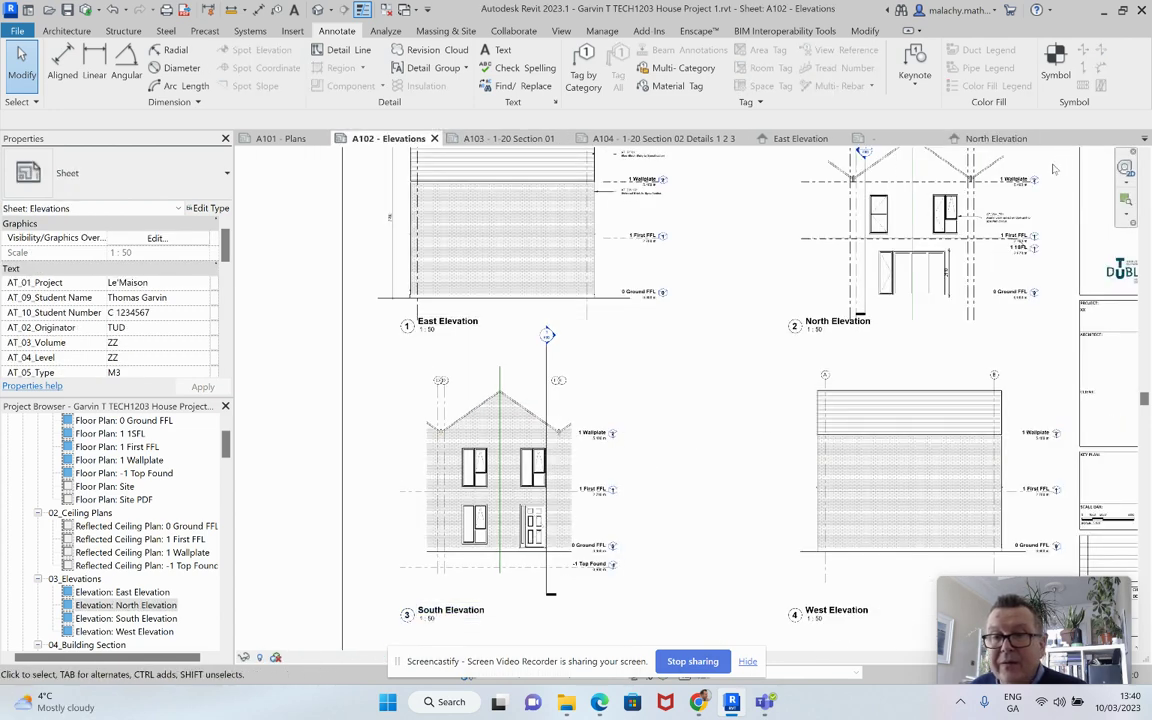
scroll(1022, 213, up, 4)
scroll(1022, 213, up, 2)
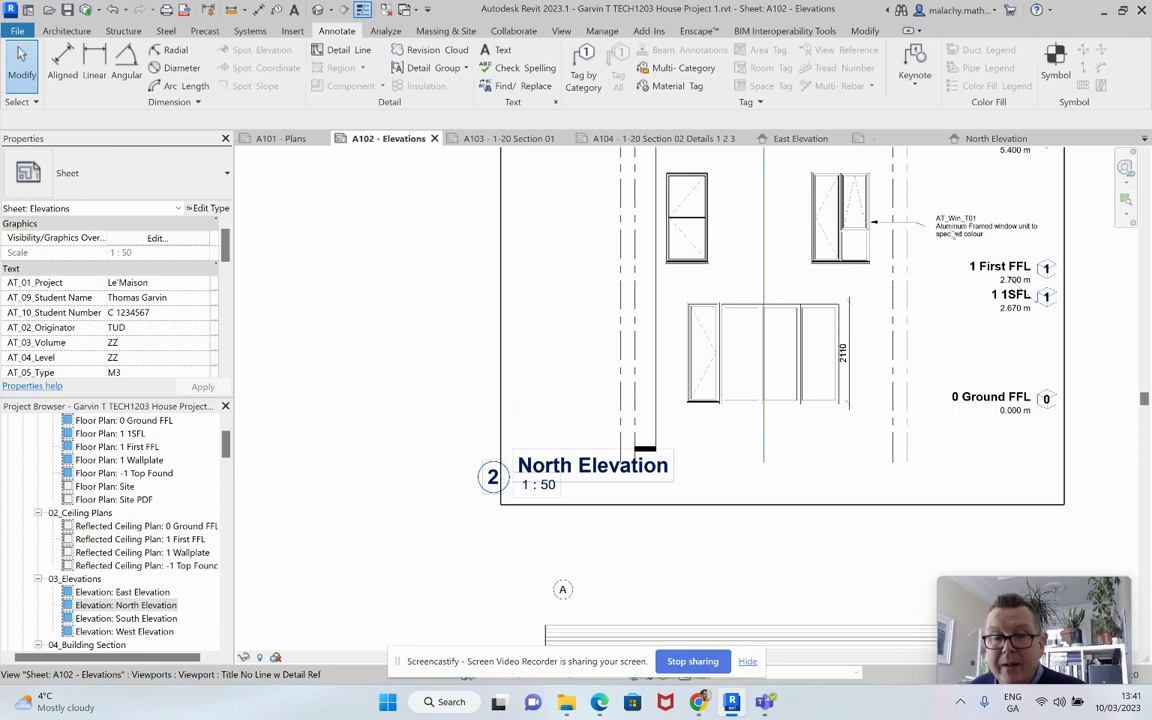